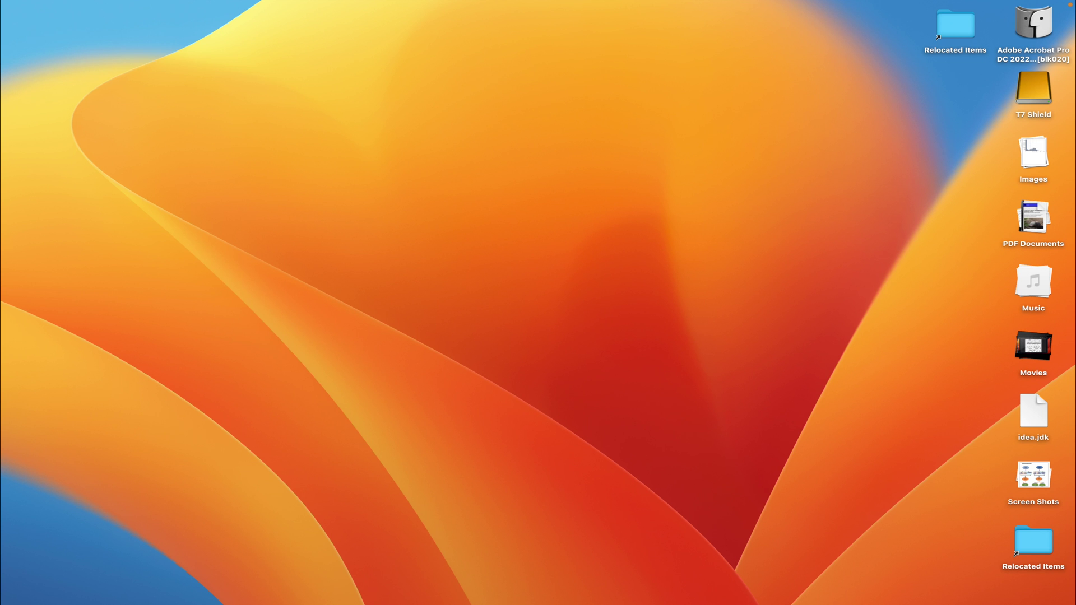
Step: Bring up the Terminal window with the SSH session to the remote server
{"action": "key", "text": "alt+space"}
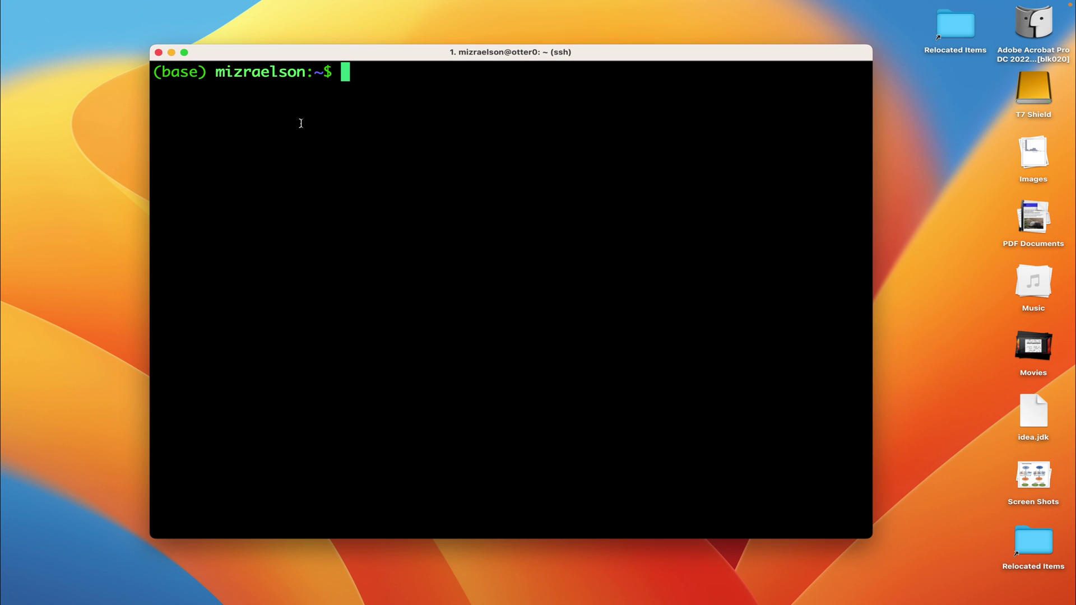
Step: Maximize the terminal window and change into the 10xTutorial folder
{"action": "left_click", "coordinate": [184, 52]}
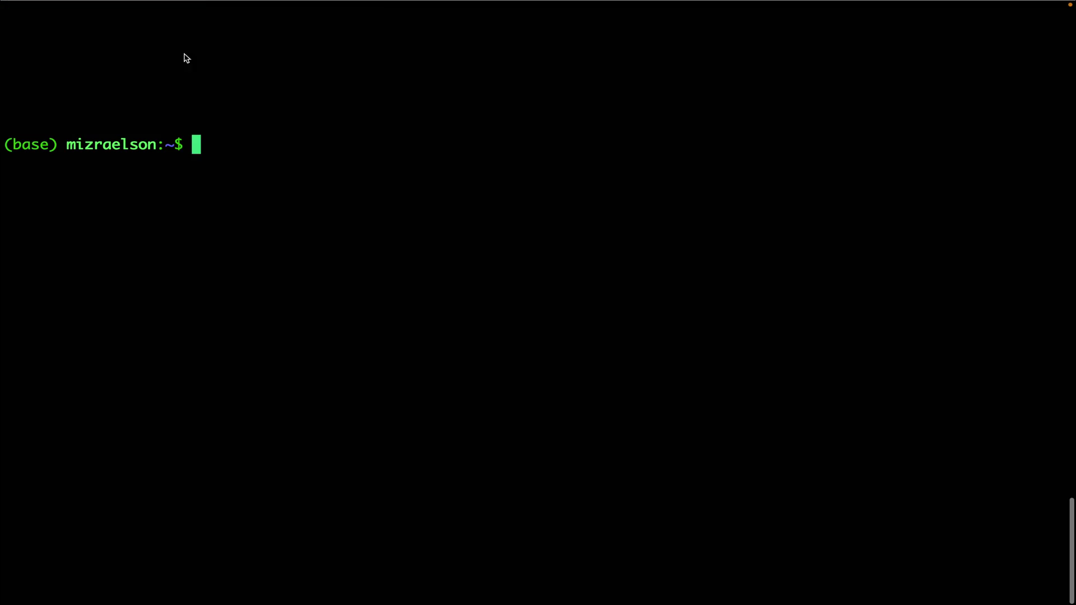
{"action": "type", "text": "cd "}
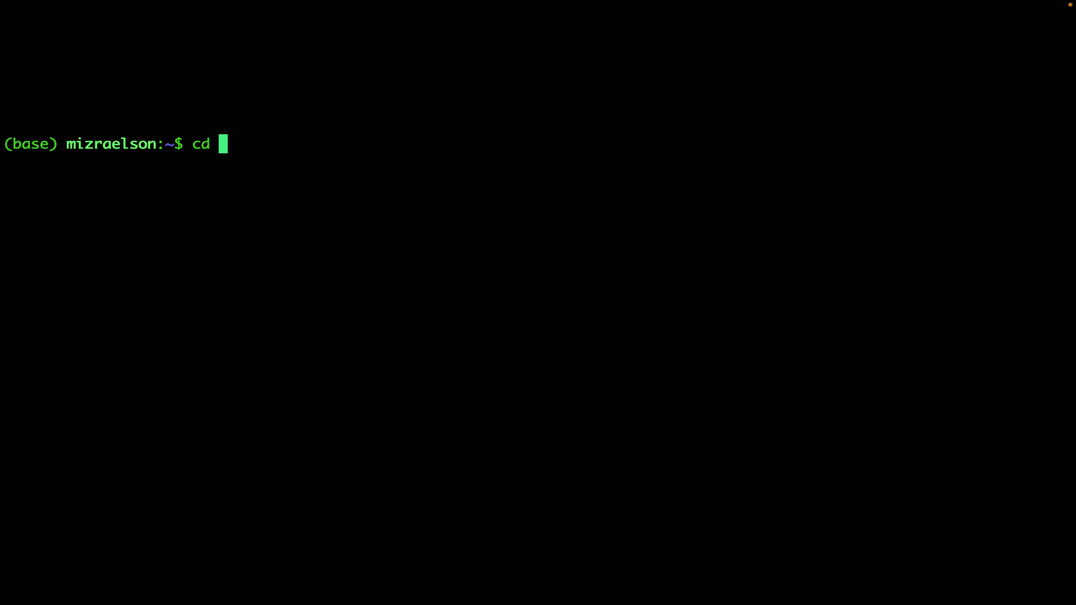
{"action": "type", "text": "10x"}
{"action": "key", "text": "Tab"}
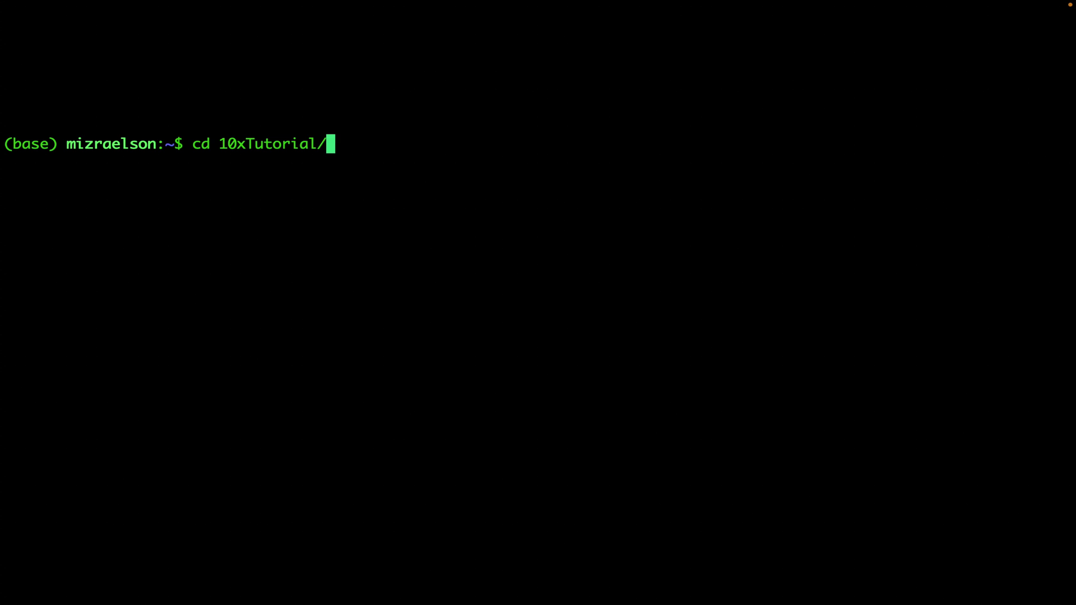
{"action": "key", "text": "Return"}
Step: List the 10xTutorial contents and the raw B-cell FASTQ files in raw/
{"action": "type", "text": "ls"}
{"action": "key", "text": "Return"}
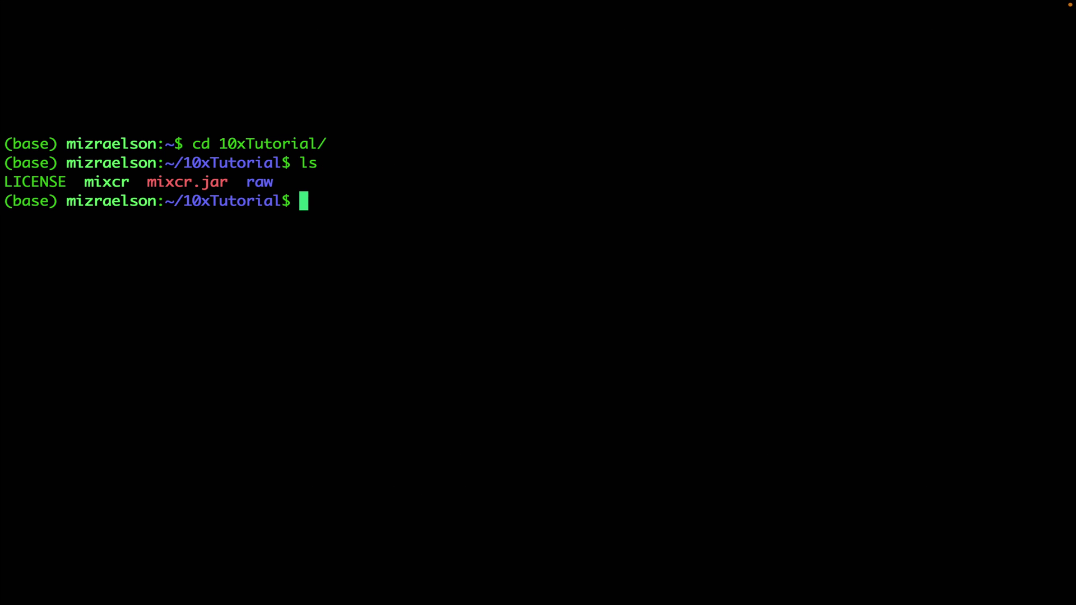
{"action": "type", "text": "ls raw/"}
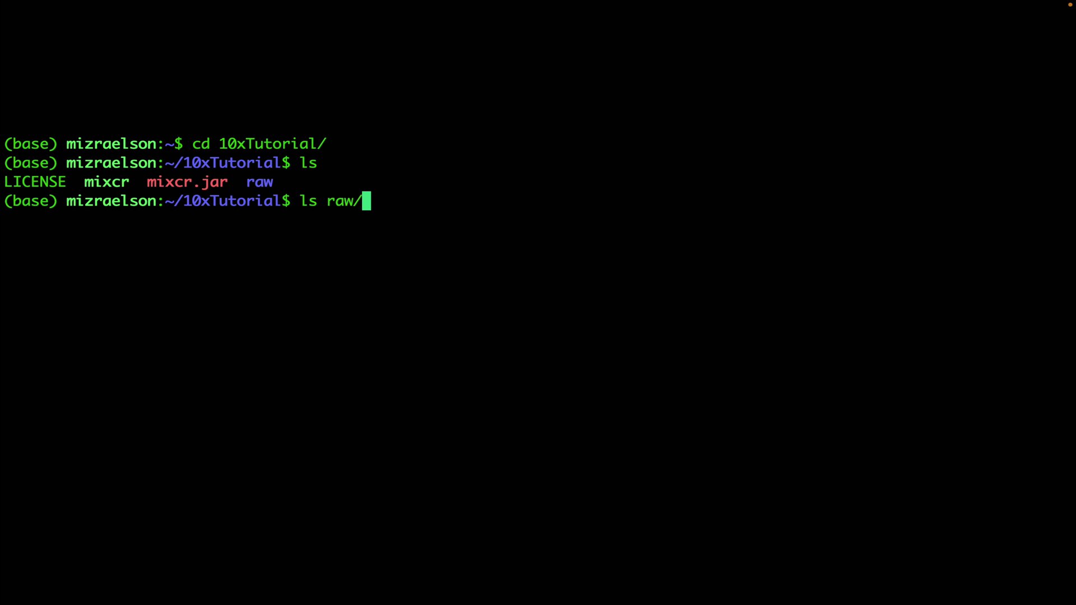
{"action": "key", "text": "Return"}
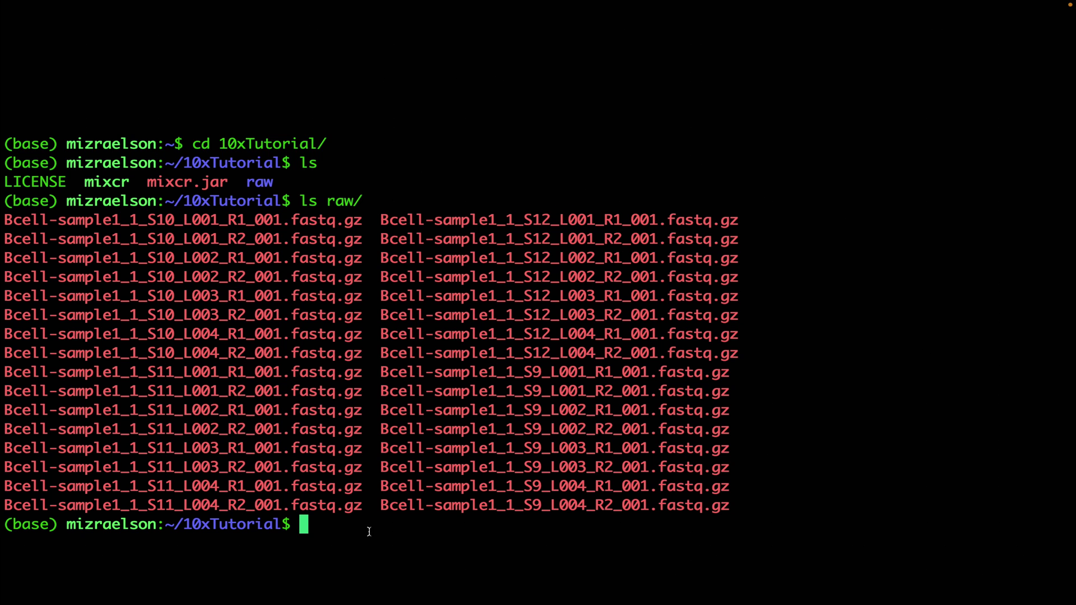
Step: Enter the command ./mixcr analyze 10x-sc-xcr-vdj --species human without running it
{"action": "type", "text": "./mixcr"}
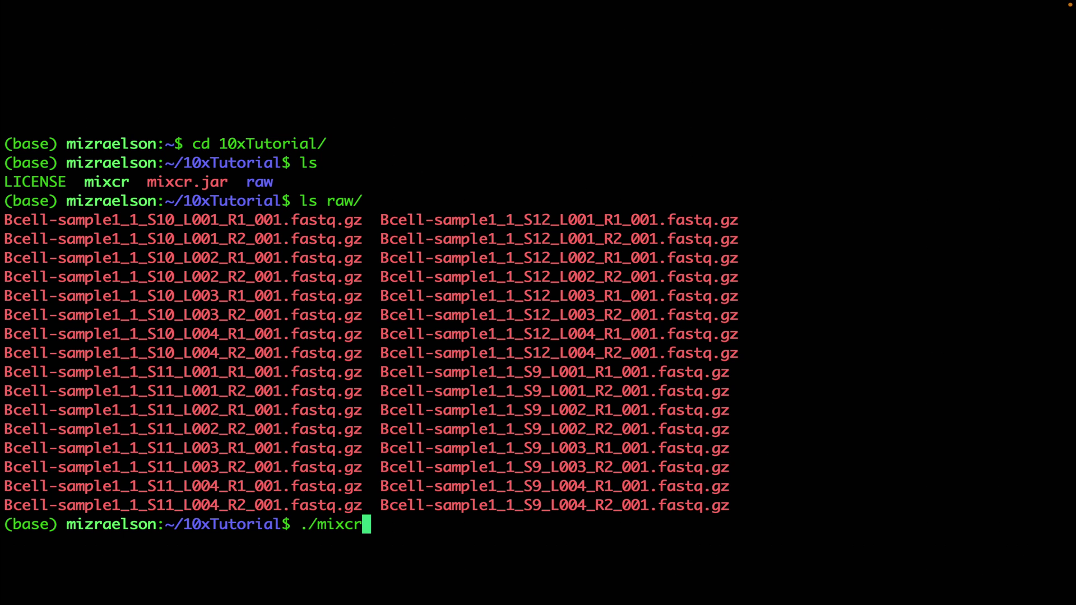
{"action": "type", "text": " analy"}
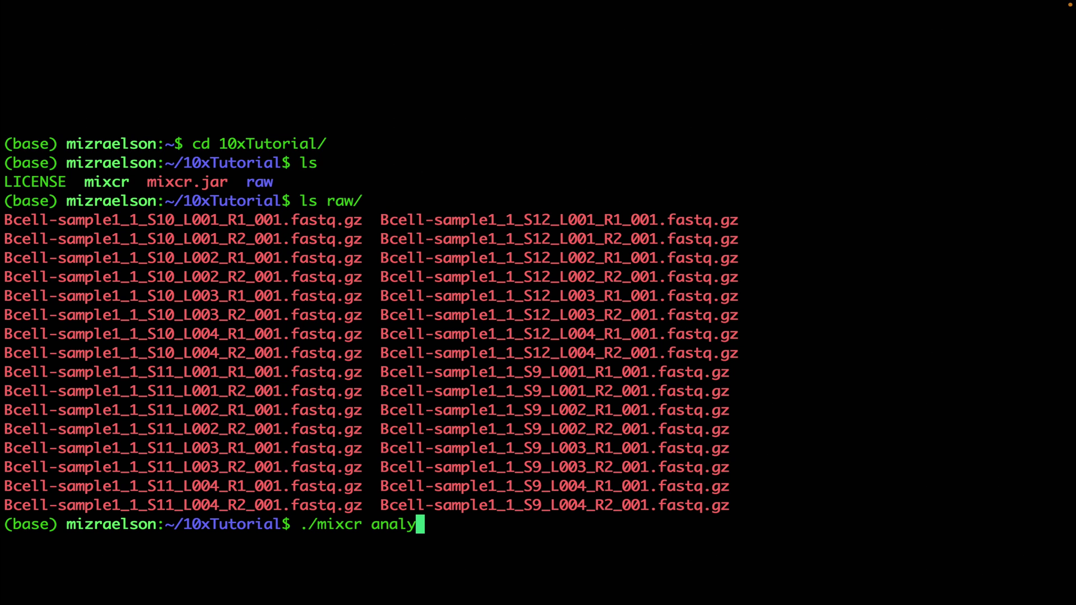
{"action": "type", "text": "ze 10"}
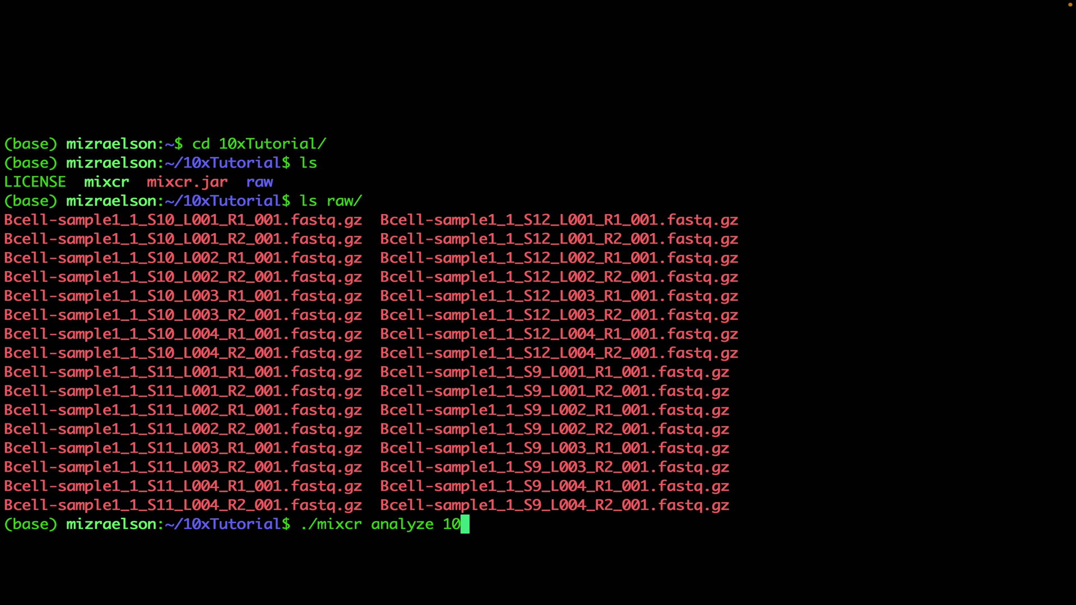
{"action": "type", "text": "x-sc-xcr-vdj"}
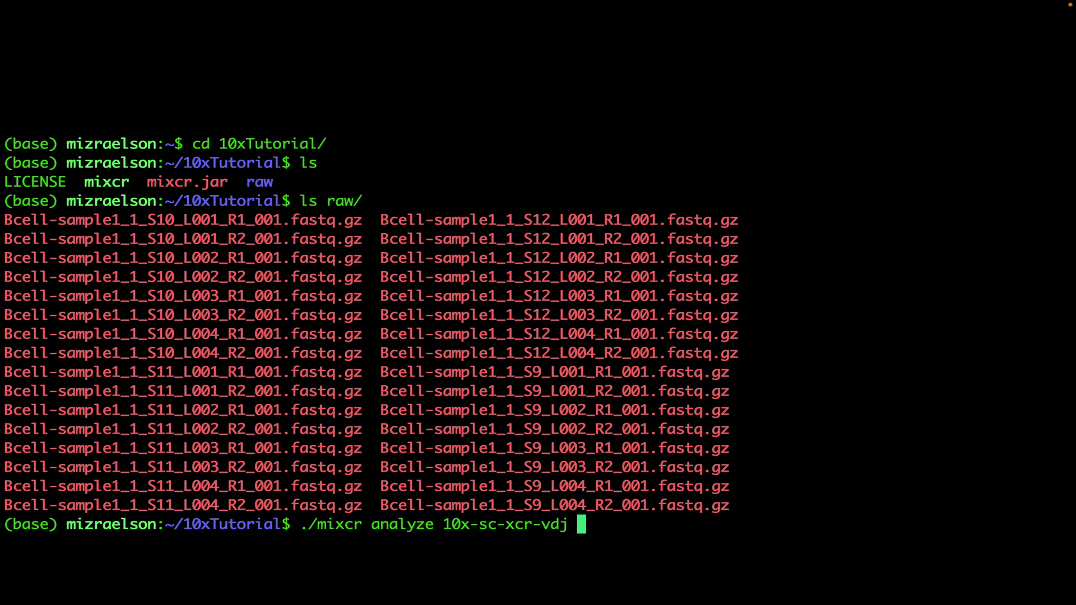
{"action": "type", "text": " --species "}
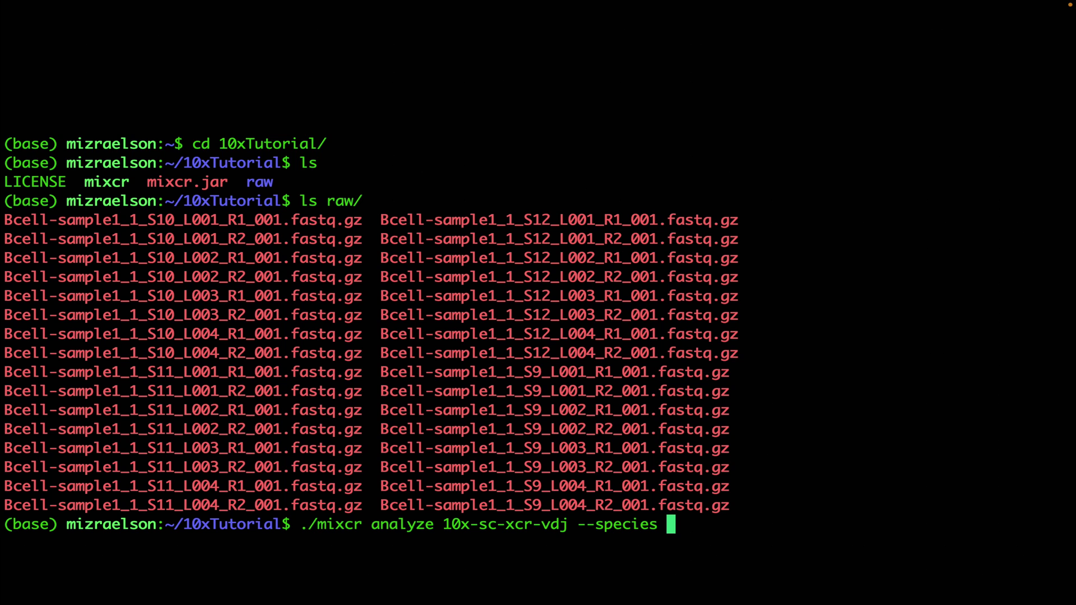
{"action": "type", "text": "human"}
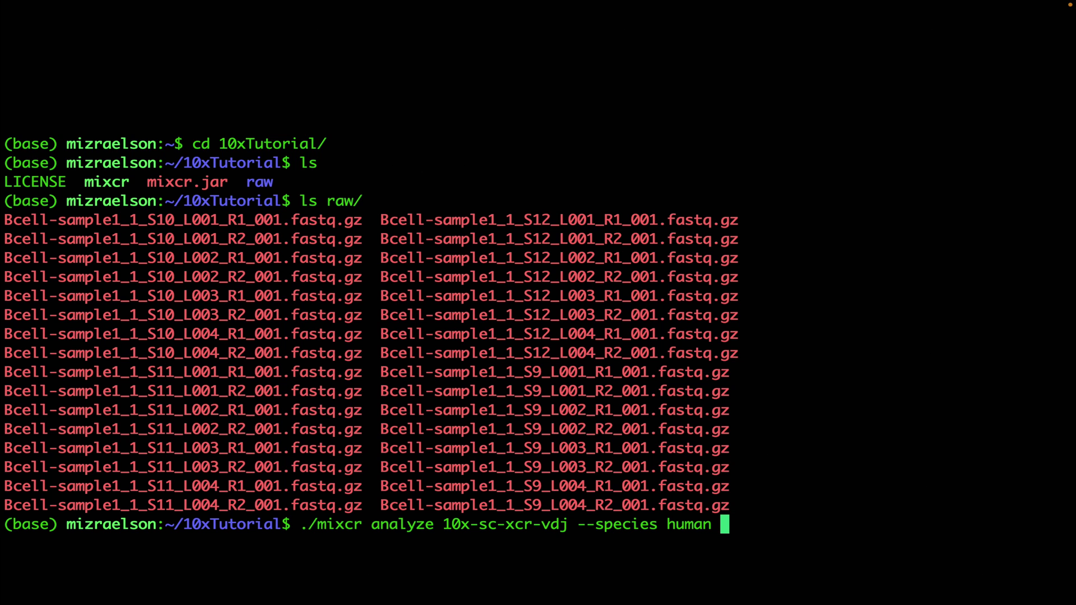
Step: Add the input pattern raw/Bcell-sample1_1_{{a}}_L{{n}}_{{R}}_001.fastq.gz and begin the results output path
{"action": "type", "text": "ra"}
{"action": "key", "text": "Tab"}
{"action": "type", "text": "Bcell"}
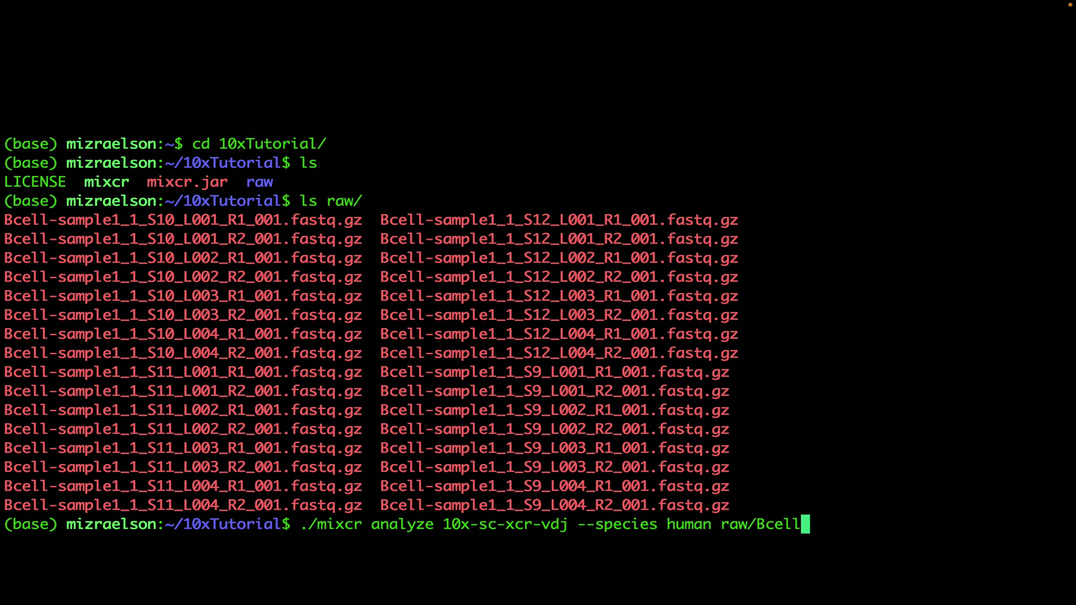
{"action": "type", "text": "-sample"}
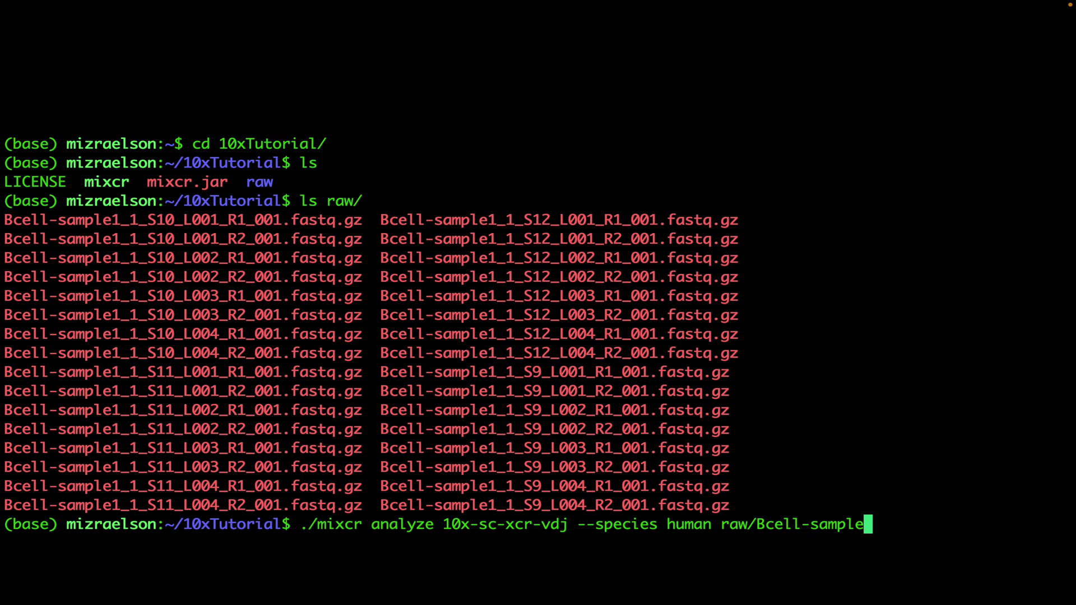
{"action": "type", "text": "1_1_{{a"}
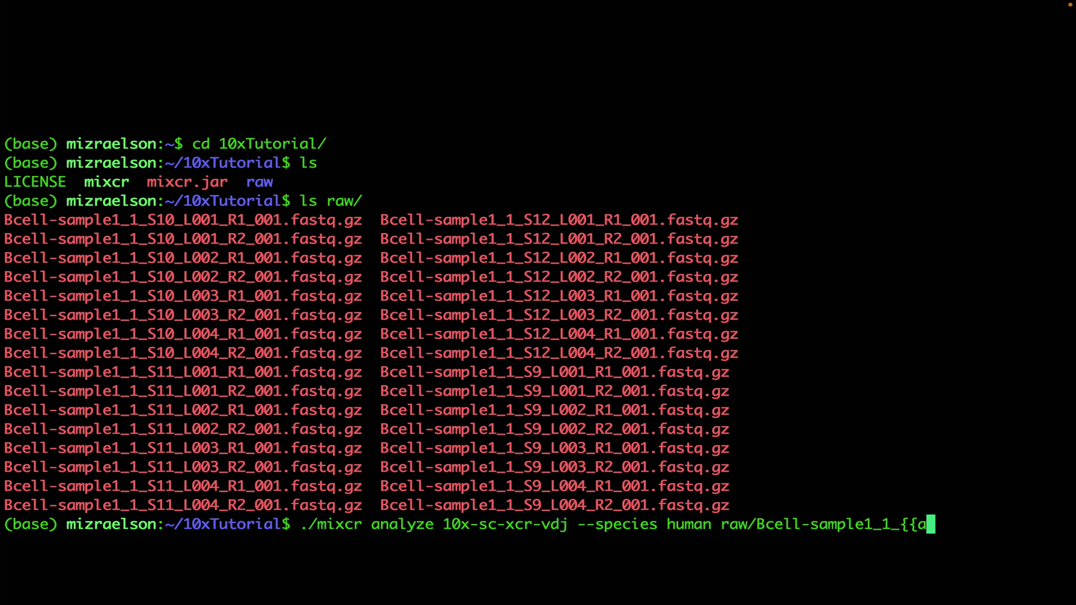
{"action": "type", "text": "}}"}
{"action": "type", "text": "_L{{"}
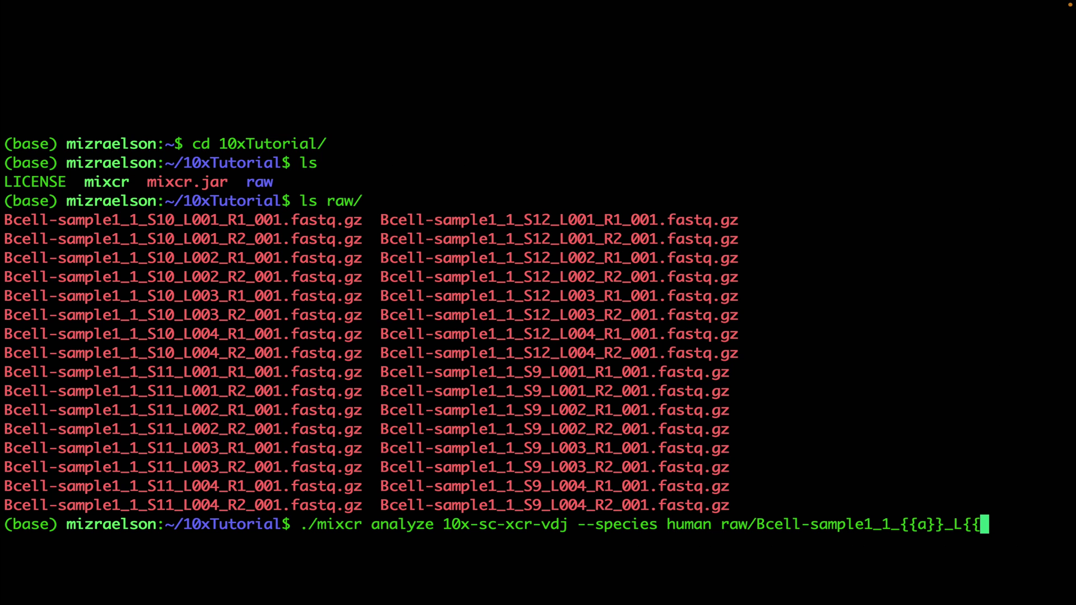
{"action": "type", "text": "n}}_"}
{"action": "type", "text": "{{"}
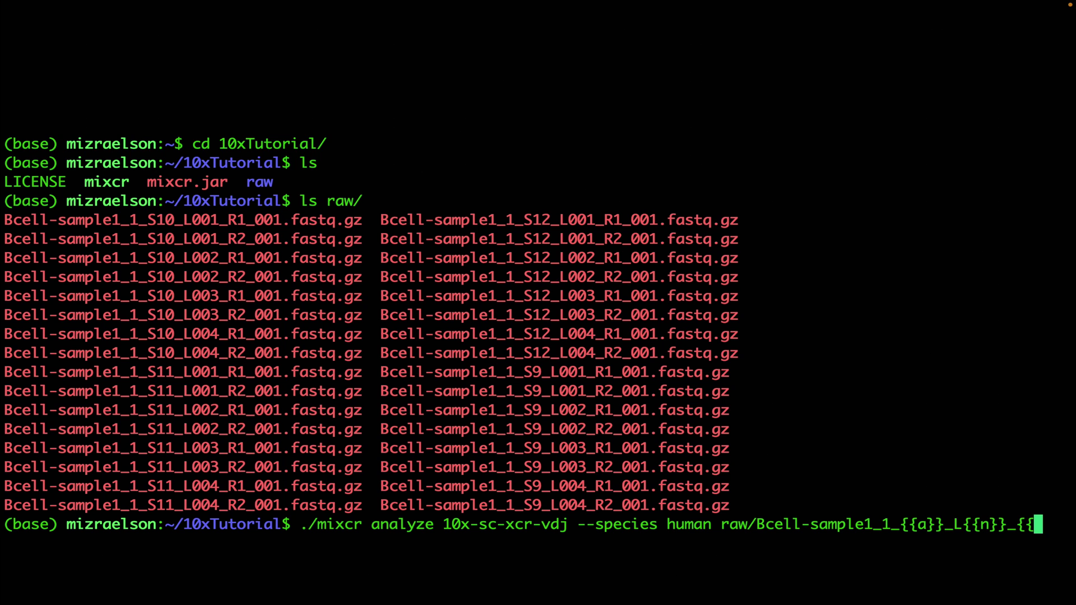
{"action": "type", "text": "R}}"}
{"action": "type", "text": "_0"}
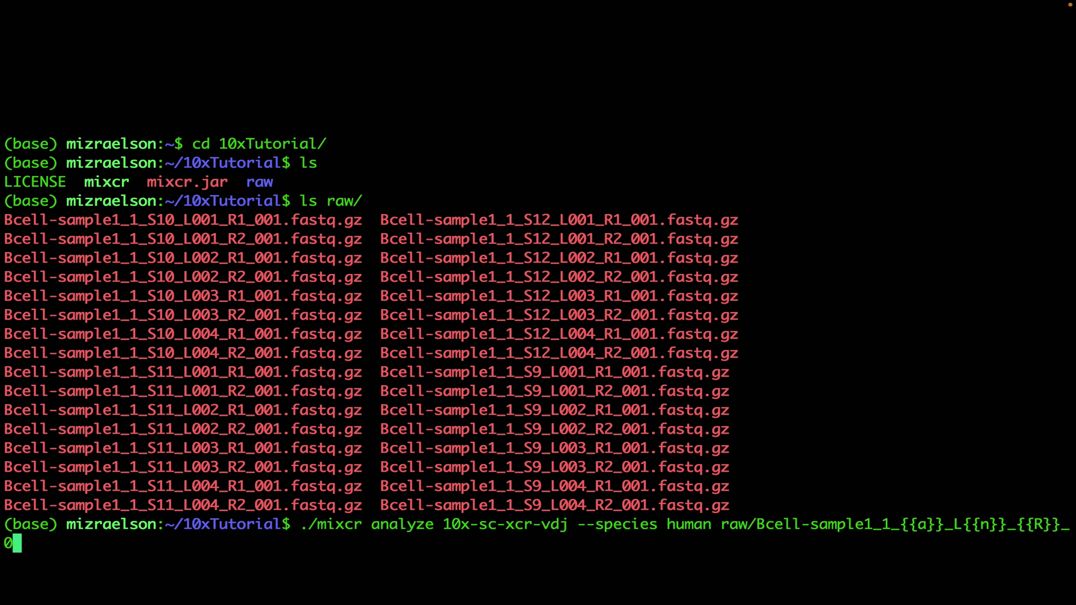
{"action": "type", "text": "01.fastq.gz"}
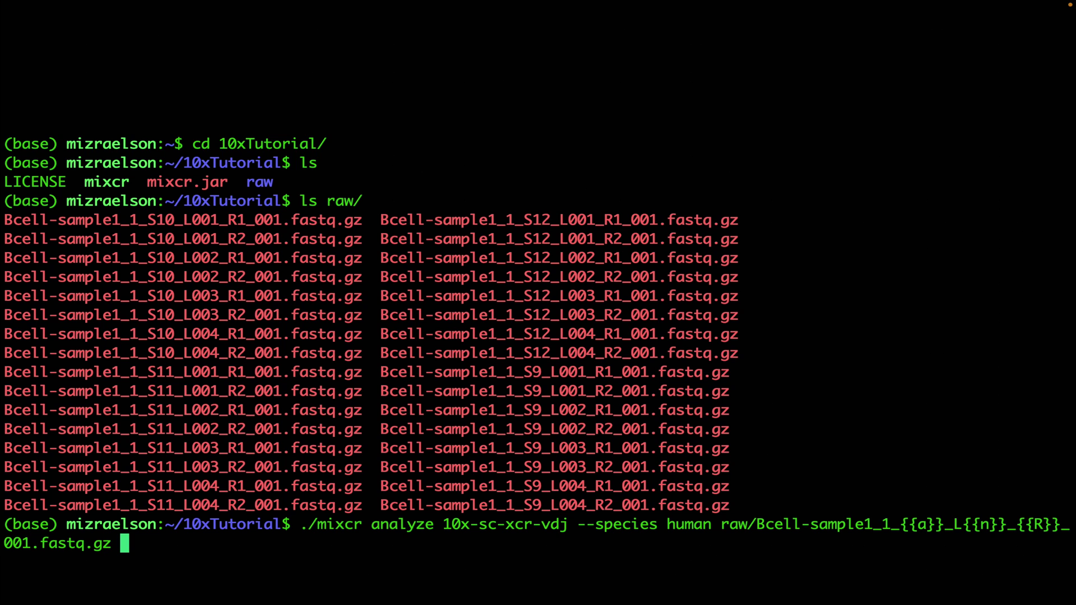
{"action": "type", "text": " resul"}
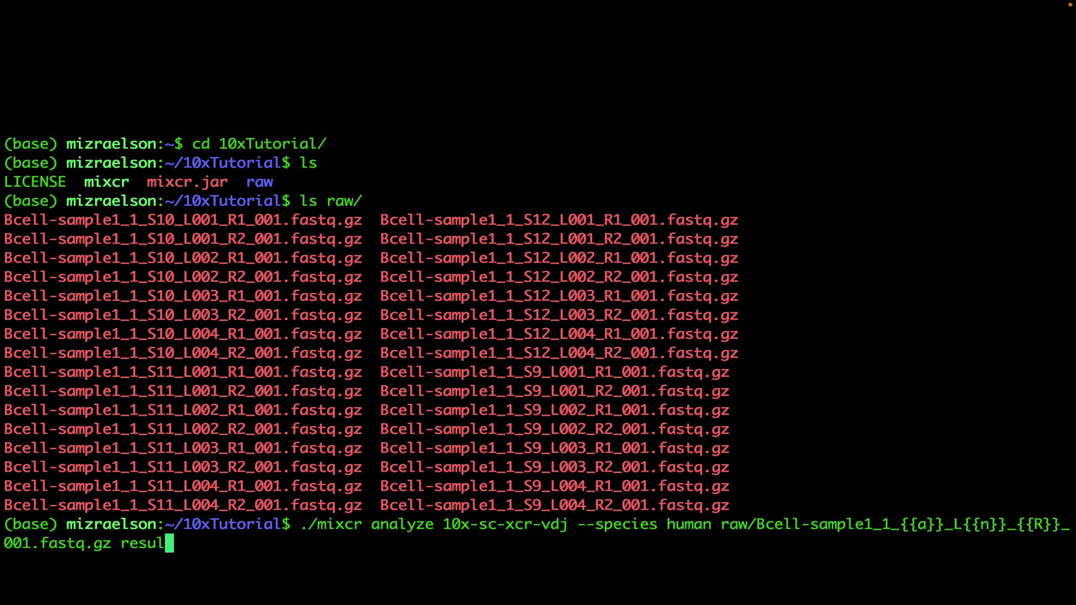
{"action": "type", "text": "ts/Bce"}
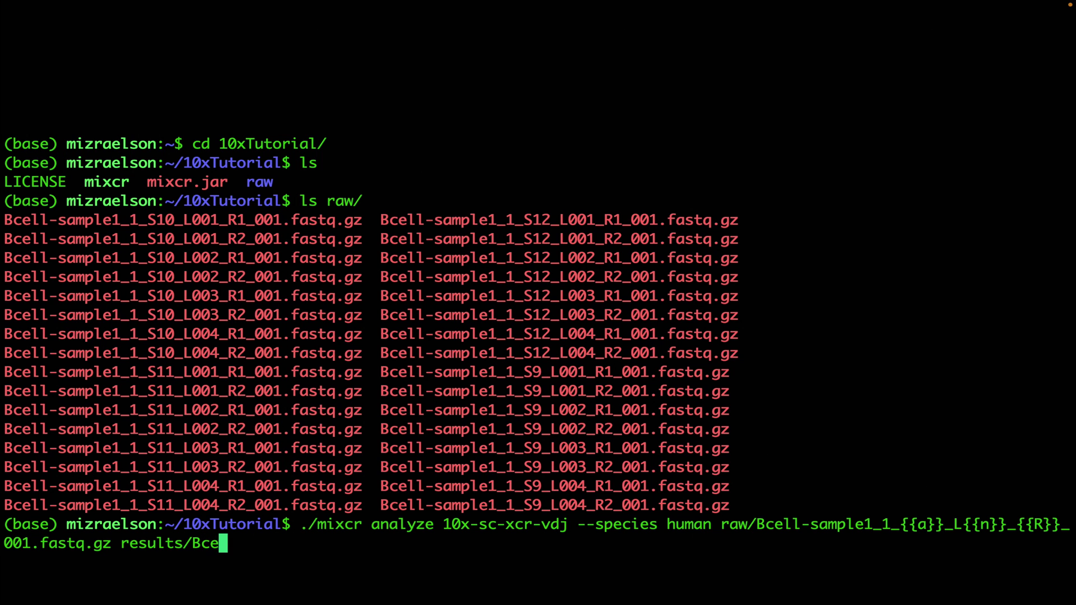
{"action": "type", "text": "ll-sample"}
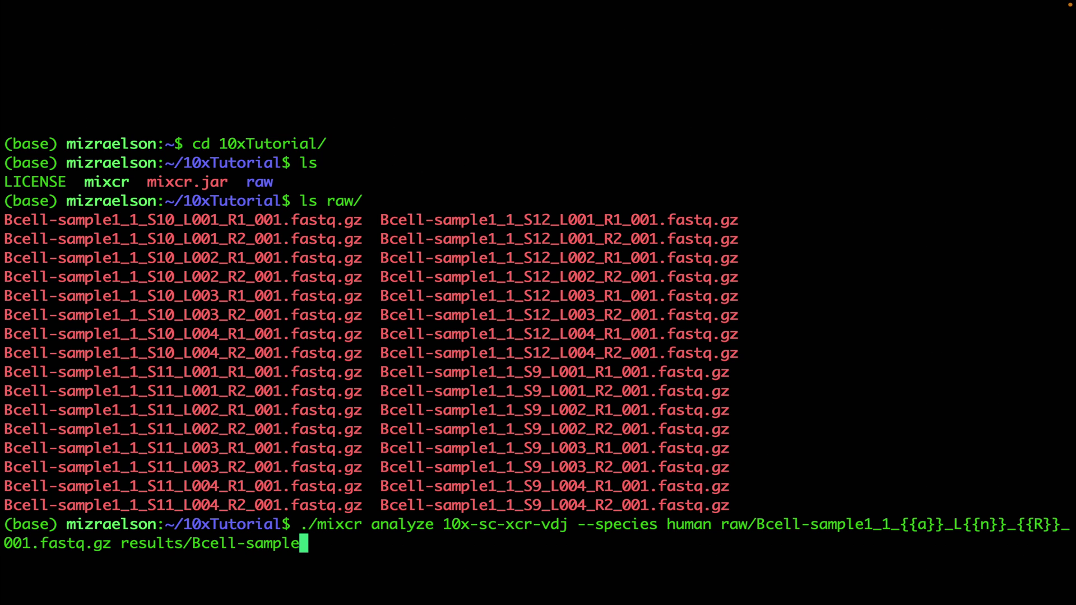
Step: Complete the output prefix as results/Bcell-sample1
{"action": "type", "text": "1"}
Step: Insert -Xmx100G just before analyze in the MiXCR command
{"action": "key", "text": "alt+Left"}
{"action": "key", "text": "alt+Left"}
{"action": "key", "text": "alt+Left"}
{"action": "key", "text": "alt+Left"}
{"action": "key", "text": "alt+Left"}
{"action": "key", "text": "alt+Left"}
{"action": "key", "text": "Left"}
{"action": "key", "text": "Left"}
{"action": "key", "text": "Left"}
{"action": "key", "text": "Left"}
{"action": "key", "text": "Left"}
{"action": "key", "text": "Left"}
{"action": "key", "text": "Left"}
{"action": "key", "text": "Left"}
{"action": "key", "text": "Left"}
{"action": "key", "text": "Left"}
{"action": "key", "text": "Left"}
{"action": "key", "text": "Left"}
{"action": "key", "text": "Left"}
{"action": "key", "text": "Left"}
{"action": "key", "text": "Left"}
{"action": "key", "text": "Left"}
{"action": "key", "text": "Left"}
{"action": "key", "text": "Left"}
{"action": "key", "text": "Left"}
{"action": "key", "text": "Left"}
{"action": "key", "text": "Left"}
{"action": "key", "text": "Left"}
{"action": "key", "text": "Left"}
{"action": "key", "text": "Left"}
{"action": "type", "text": "-Xmx"}
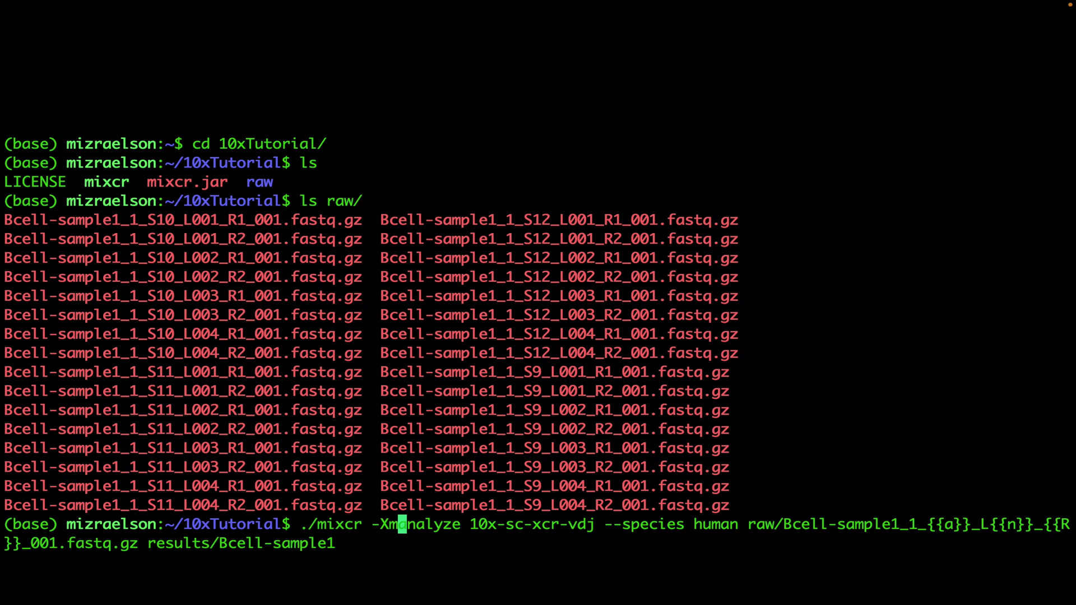
{"action": "type", "text": "100"}
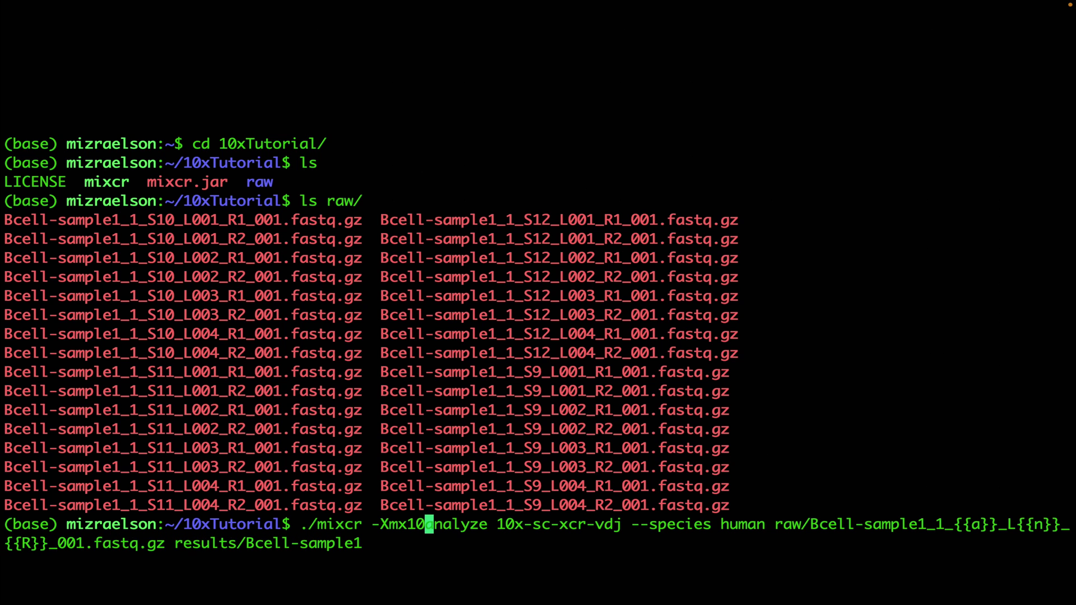
{"action": "type", "text": "G"}
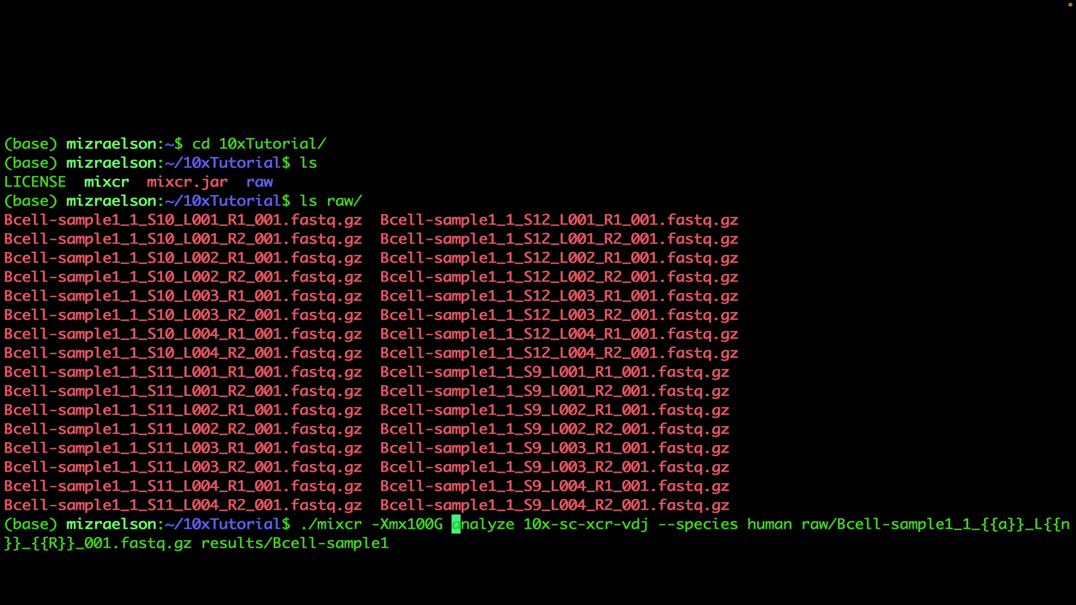
Step: Run the analysis until it finishes, reporting 967 clonotypes and exporting results/Bcell-sample1.clones.tsv
{"action": "key", "text": "Return"}
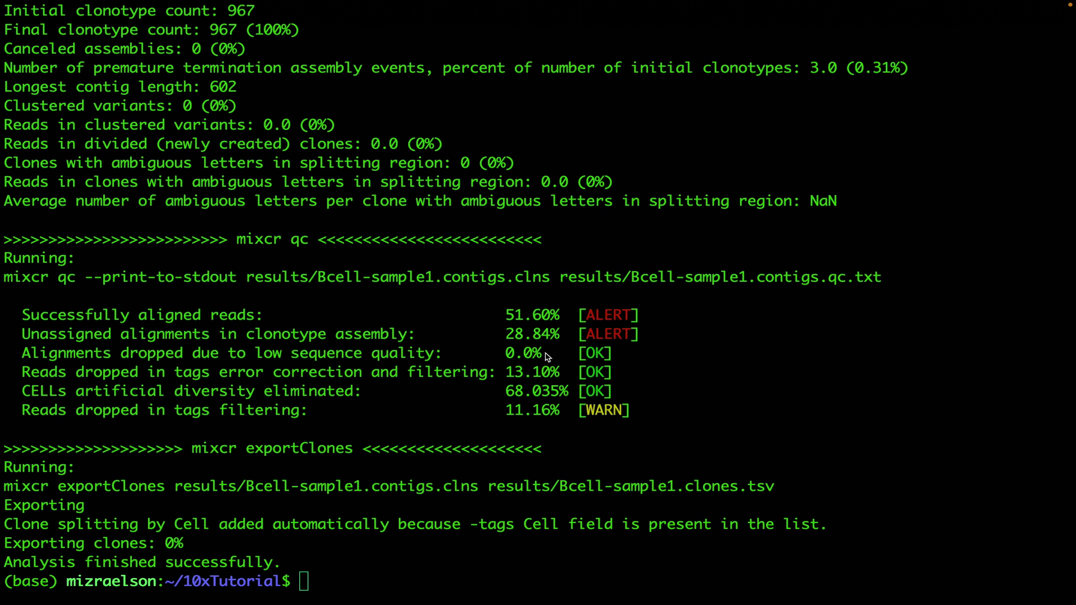
Step: Run ./mixcr exportQc tags on results/Bcell-sample1.contigs.clns, writing results/tagsQc.pdf
{"action": "left_click", "coordinate": [525, 321]}
{"action": "type", "text": "./mixcr"}
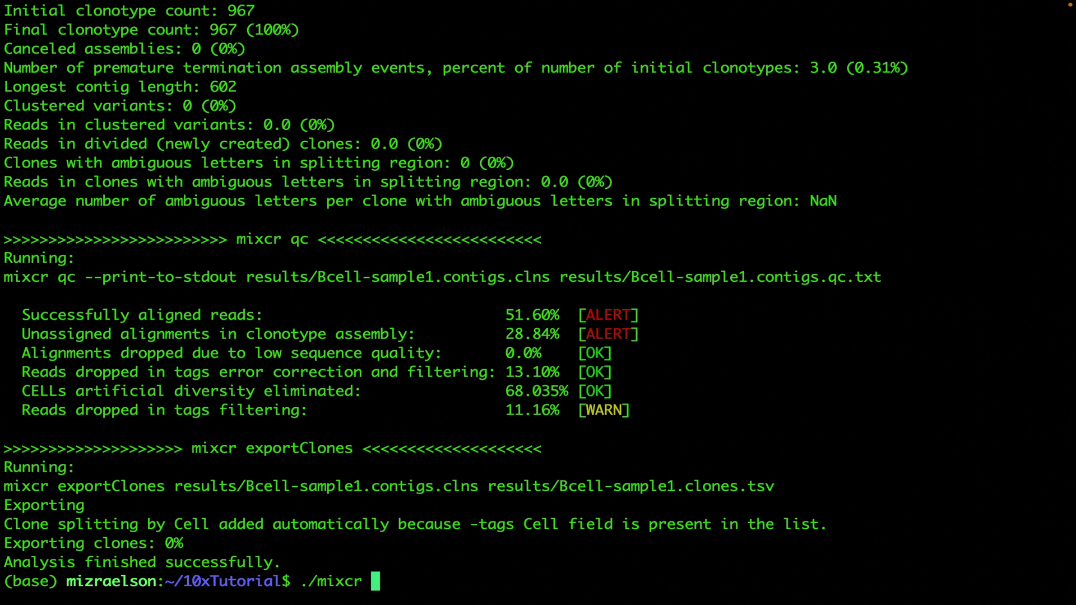
{"action": "type", "text": " Q"}
{"action": "key", "text": "BackSpace"}
{"action": "type", "text": "export"}
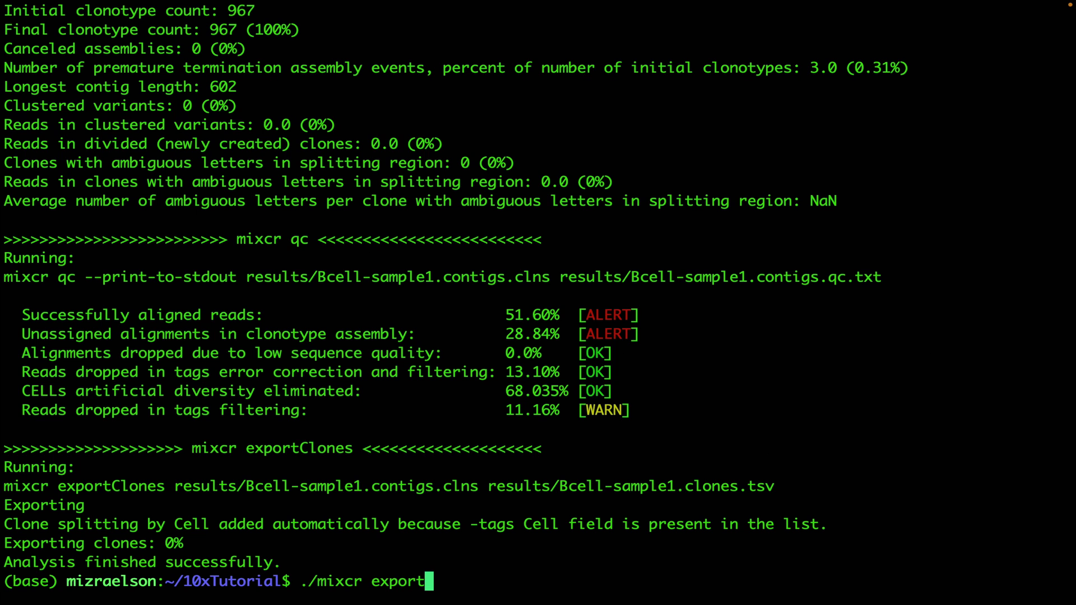
{"action": "type", "text": "Qc tags "}
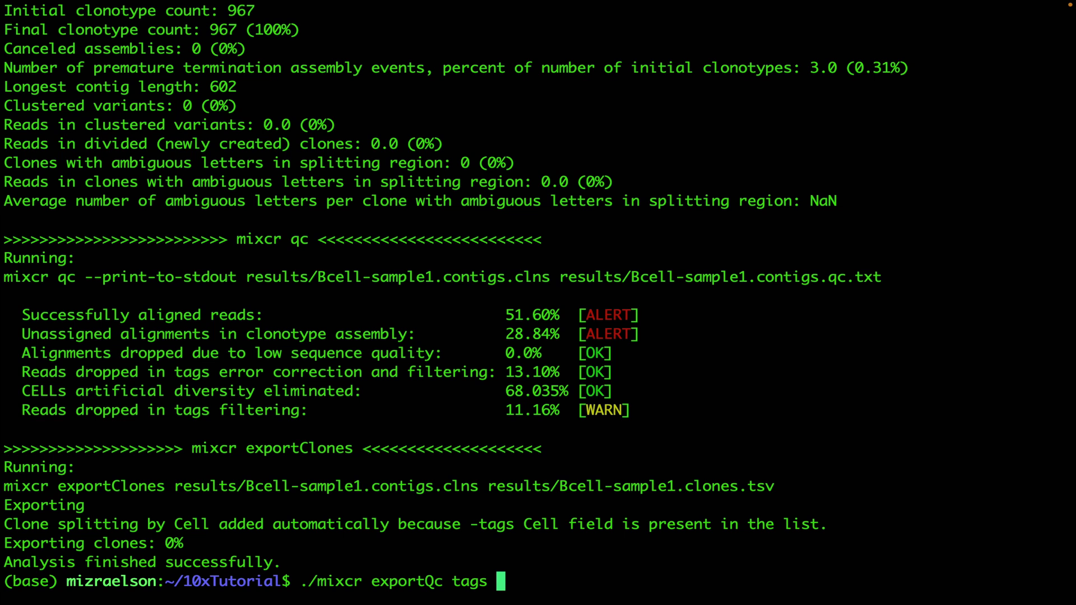
{"action": "type", "text": "resu"}
{"action": "key", "text": "Tab"}
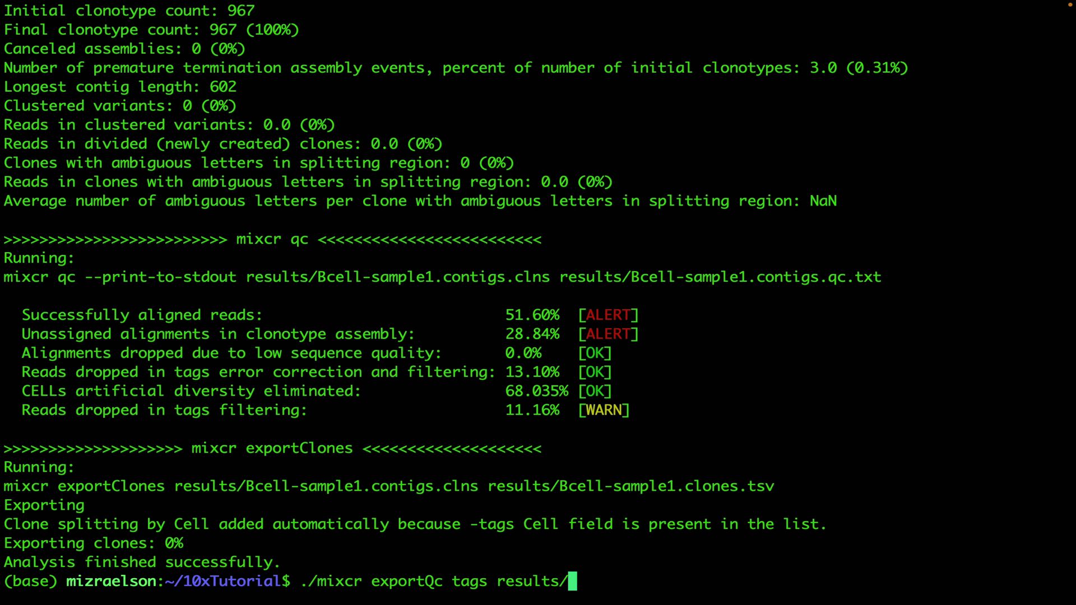
{"action": "type", "text": "B"}
{"action": "key", "text": "Tab"}
{"action": "type", "text": ".con"}
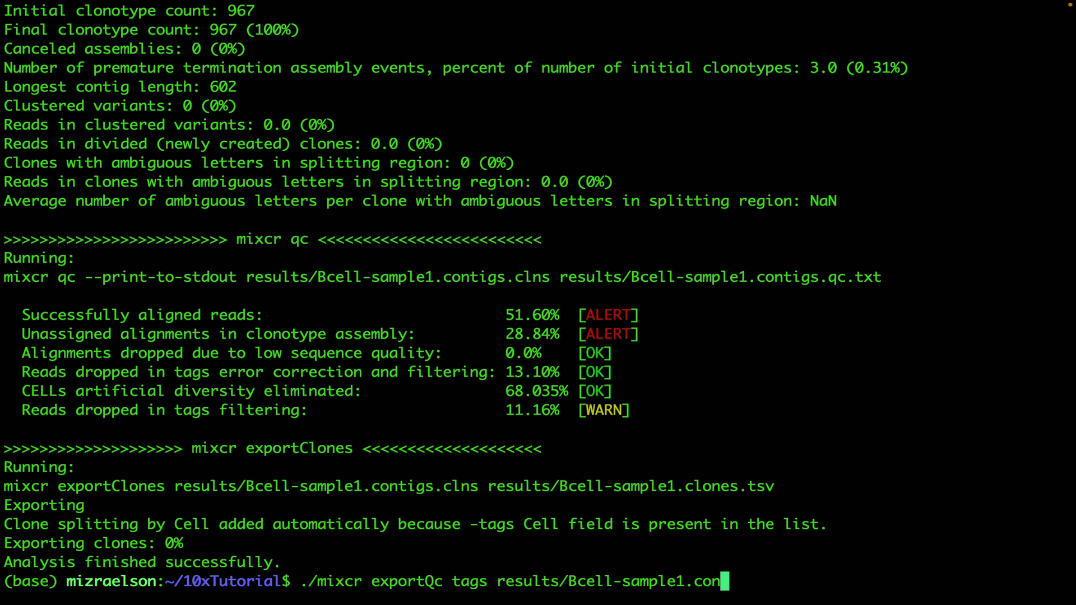
{"action": "key", "text": "Tab"}
{"action": "type", "text": "clns"}
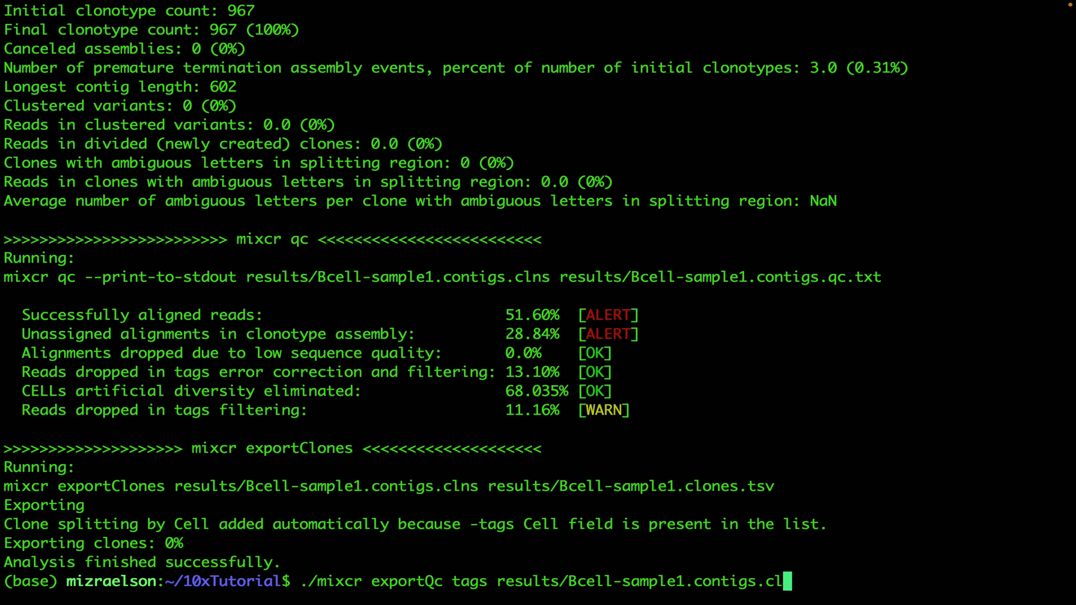
{"action": "type", "text": " resul"}
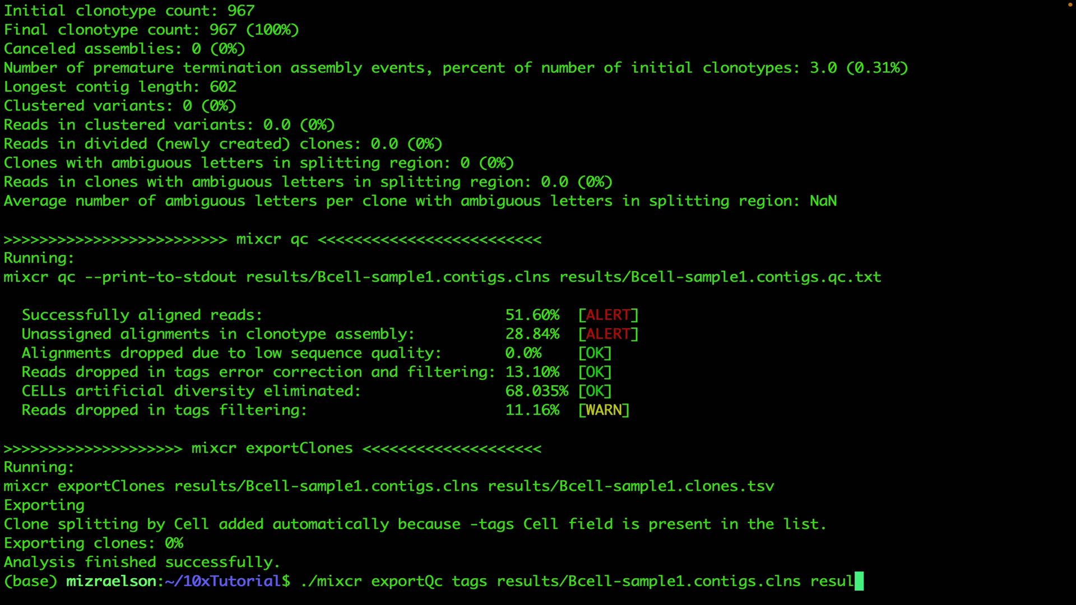
{"action": "type", "text": "ts/tags"}
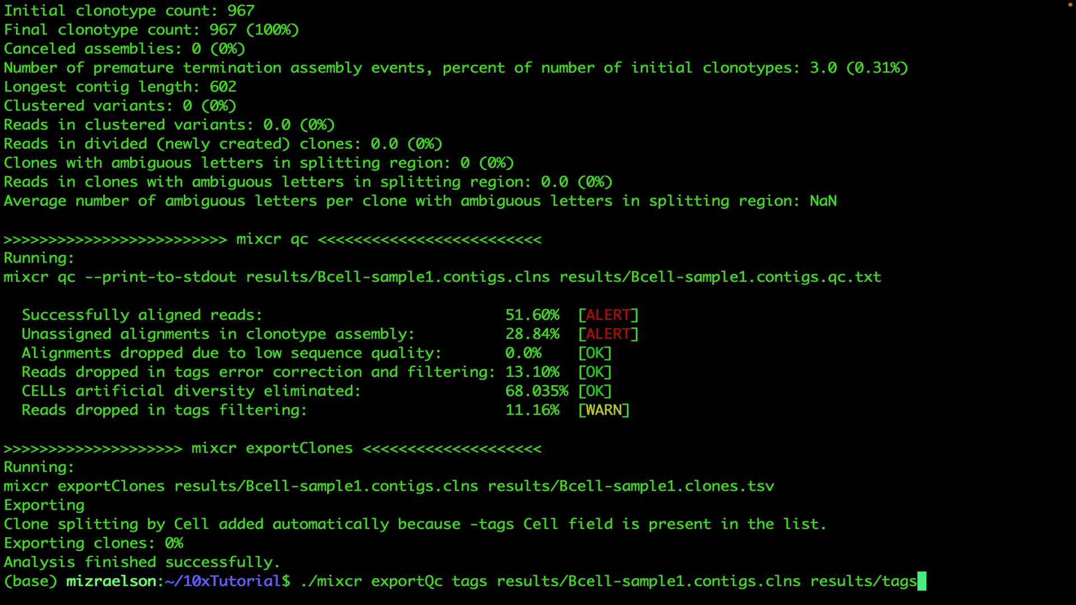
{"action": "type", "text": "Qc.pdf"}
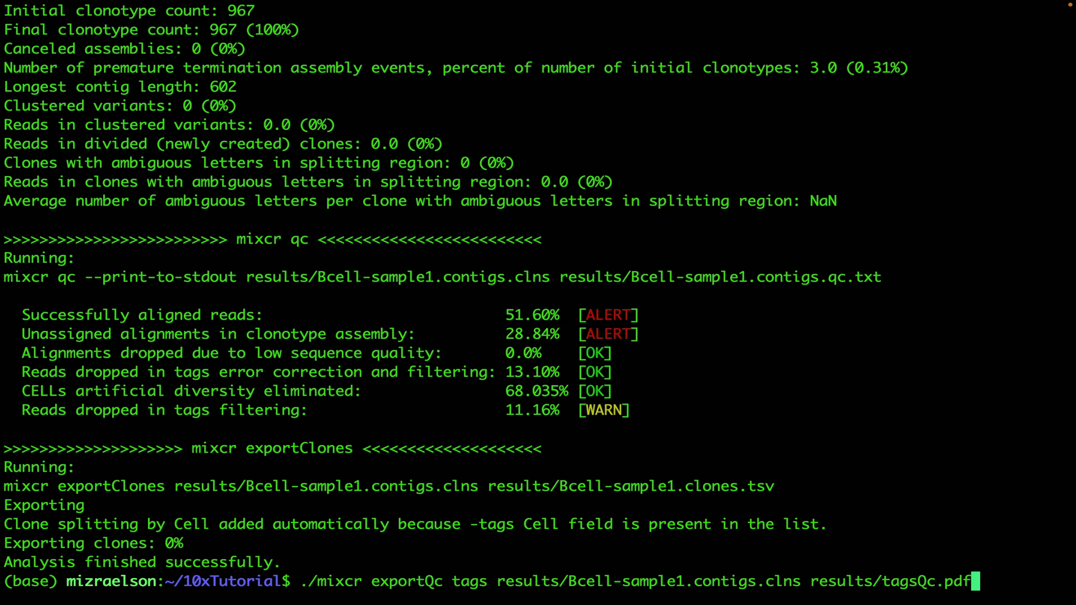
{"action": "key", "text": "Return"}
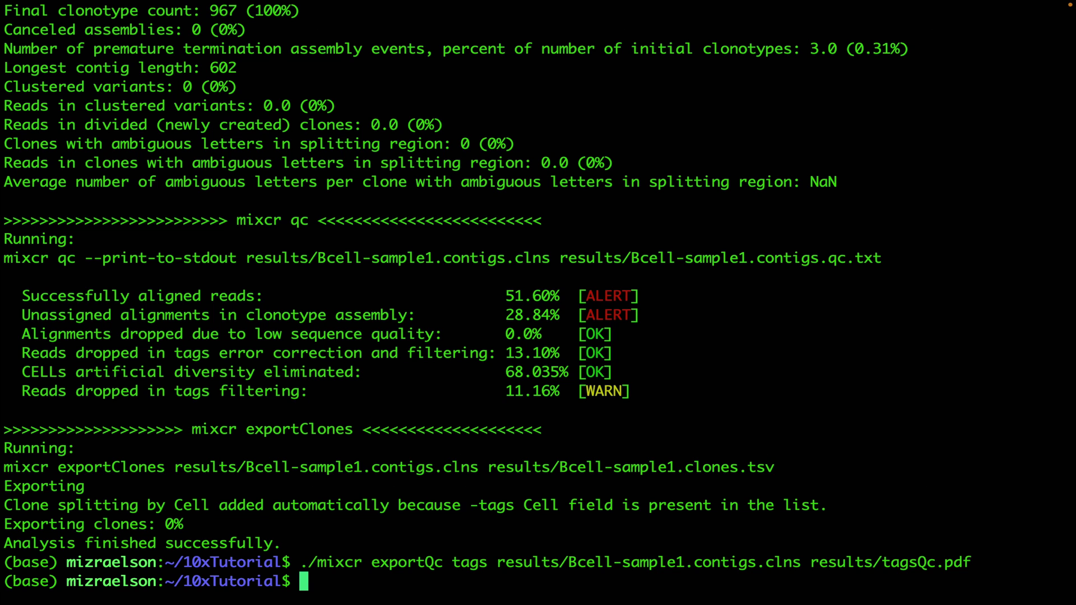
Step: Run ./mixcr exportQc chainUsage on results/Bcell-sample1.contigs.clns, writing results/chainUsageQc.pdf
{"action": "type", "text": "./mixcr"}
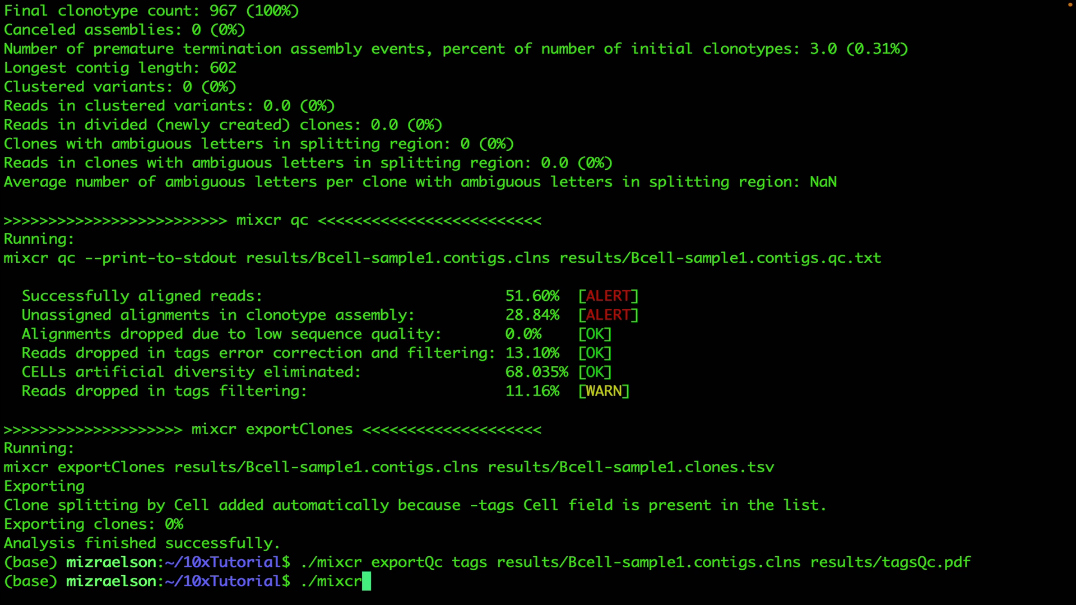
{"action": "type", "text": " export"}
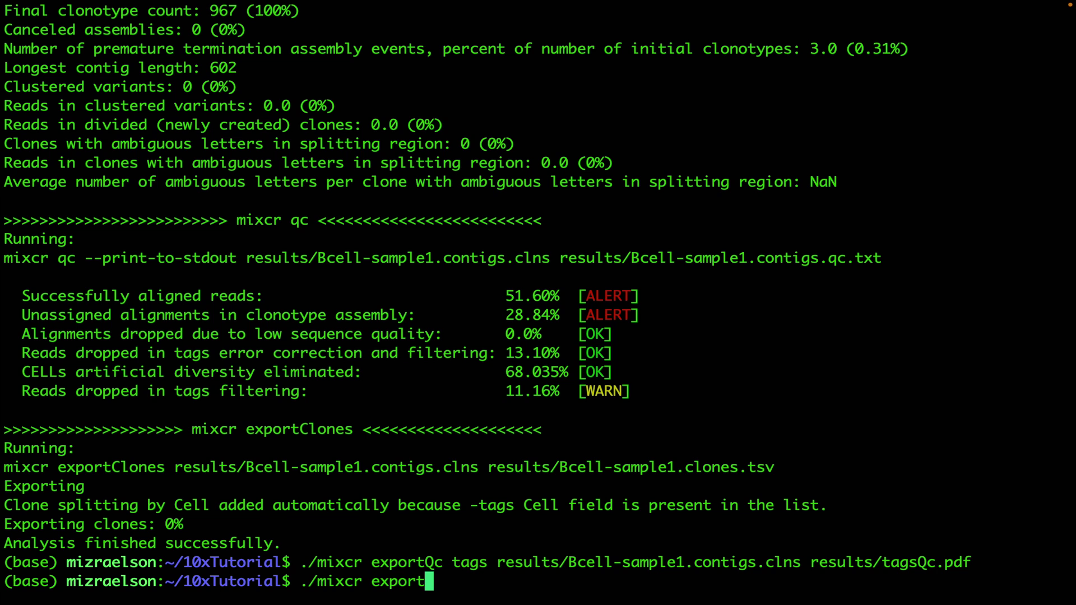
{"action": "type", "text": "Qc chainUsage"}
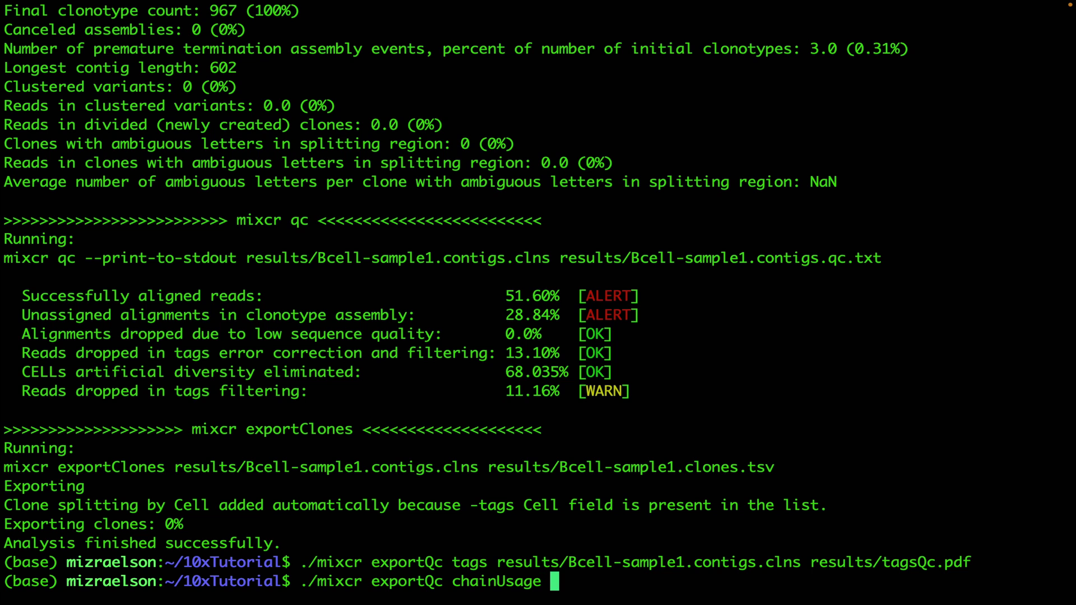
{"action": "type", "text": " results/"}
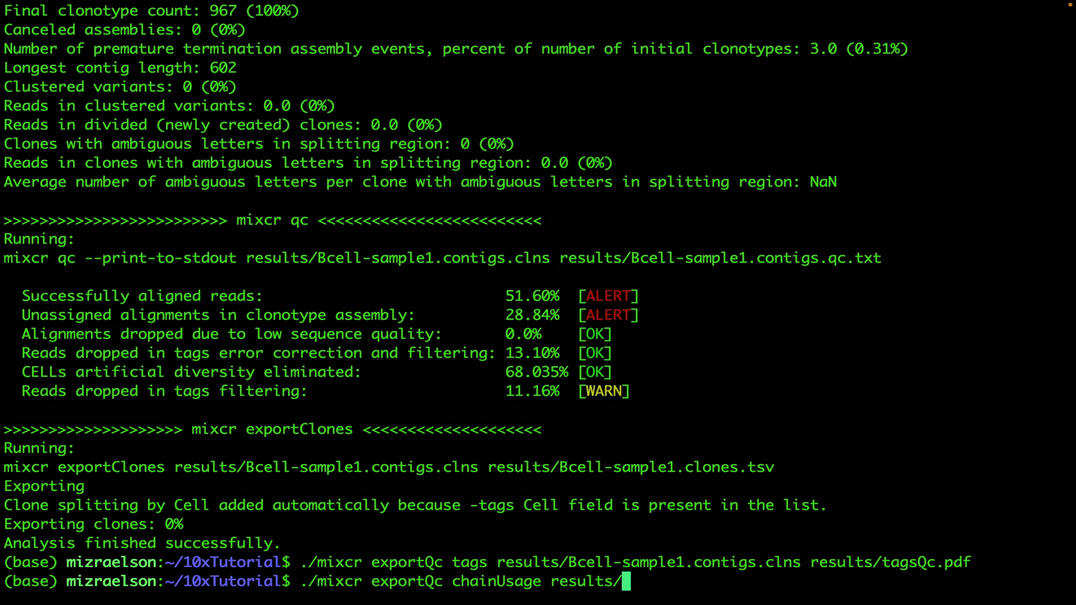
{"action": "type", "text": "Bcell"}
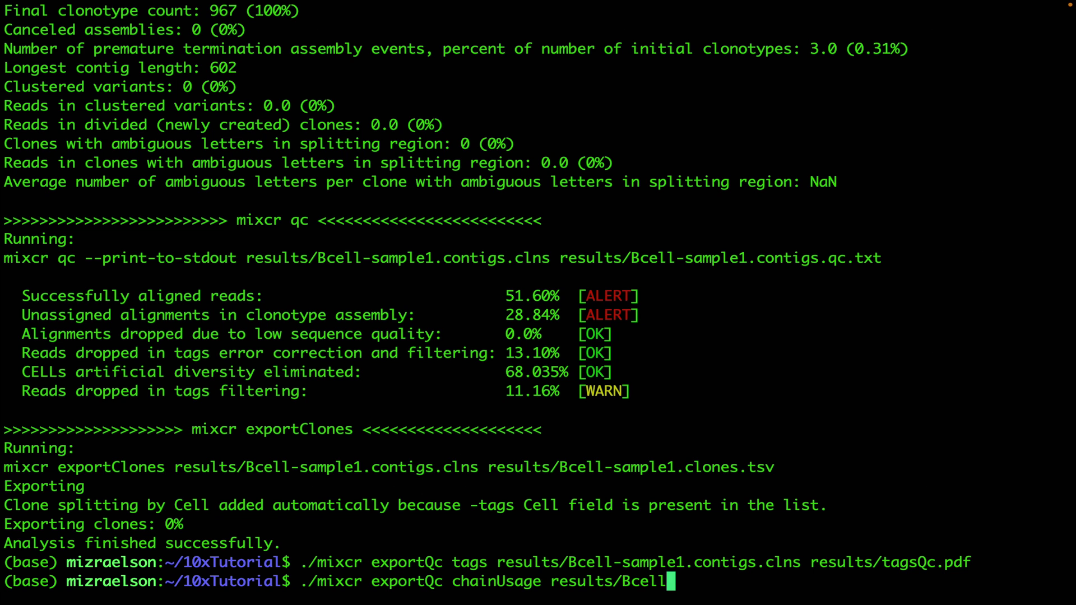
{"action": "type", "text": "-sample1"}
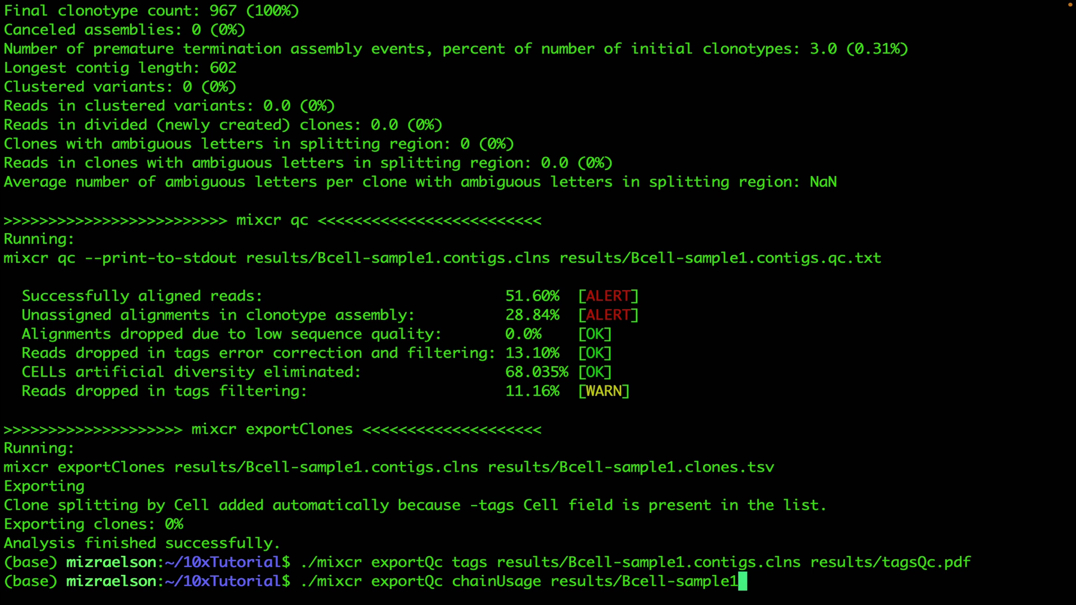
{"action": "type", "text": ".con"}
{"action": "key", "text": "Tab"}
{"action": "type", "text": "c"}
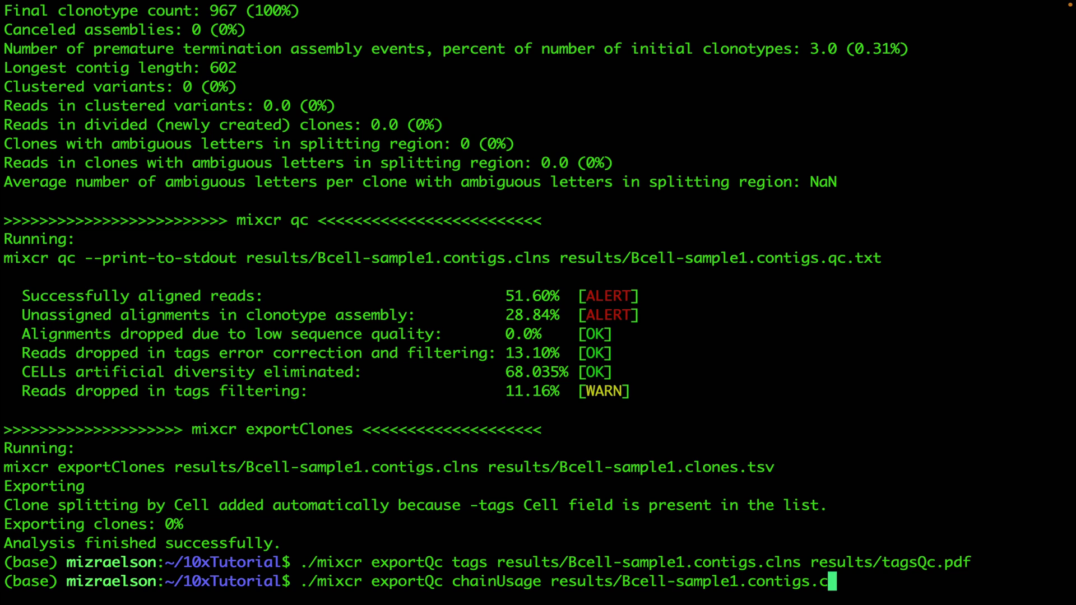
{"action": "type", "text": "lns res"}
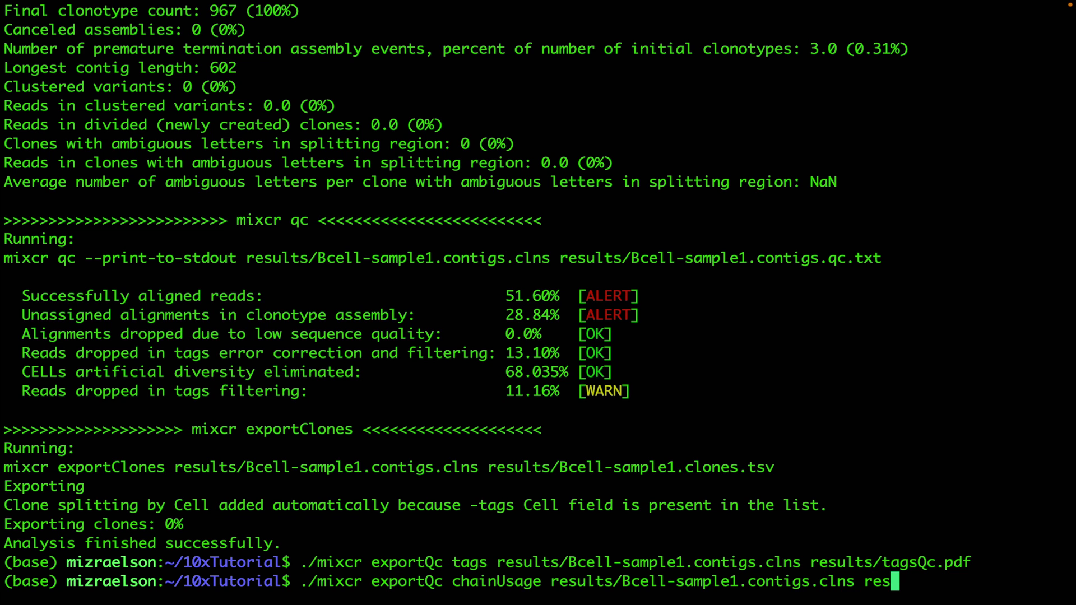
{"action": "type", "text": "ult"}
{"action": "key", "text": "Tab"}
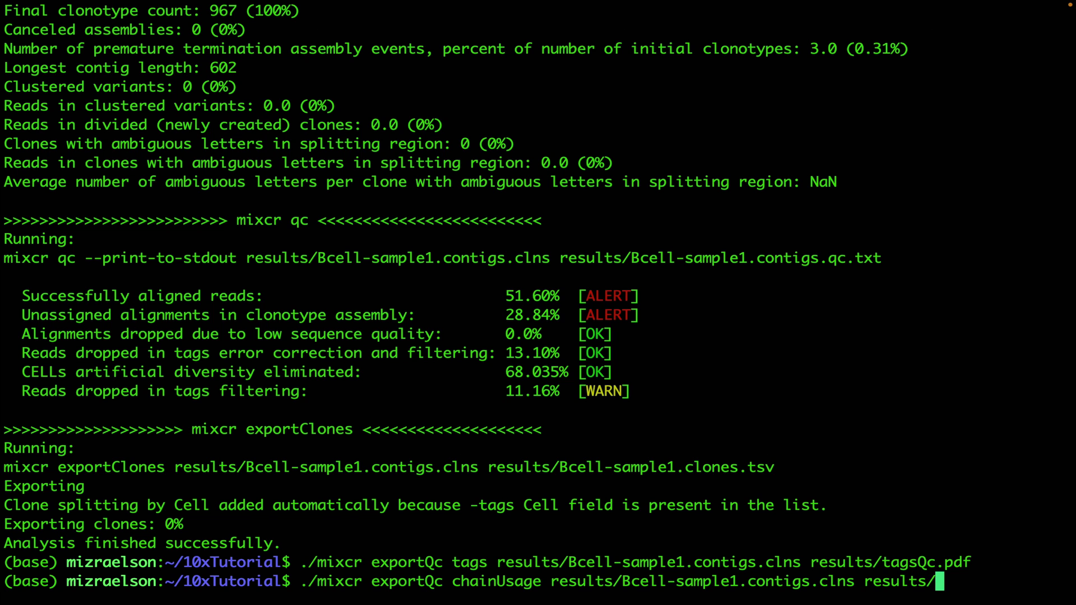
{"action": "type", "text": "chainUs"}
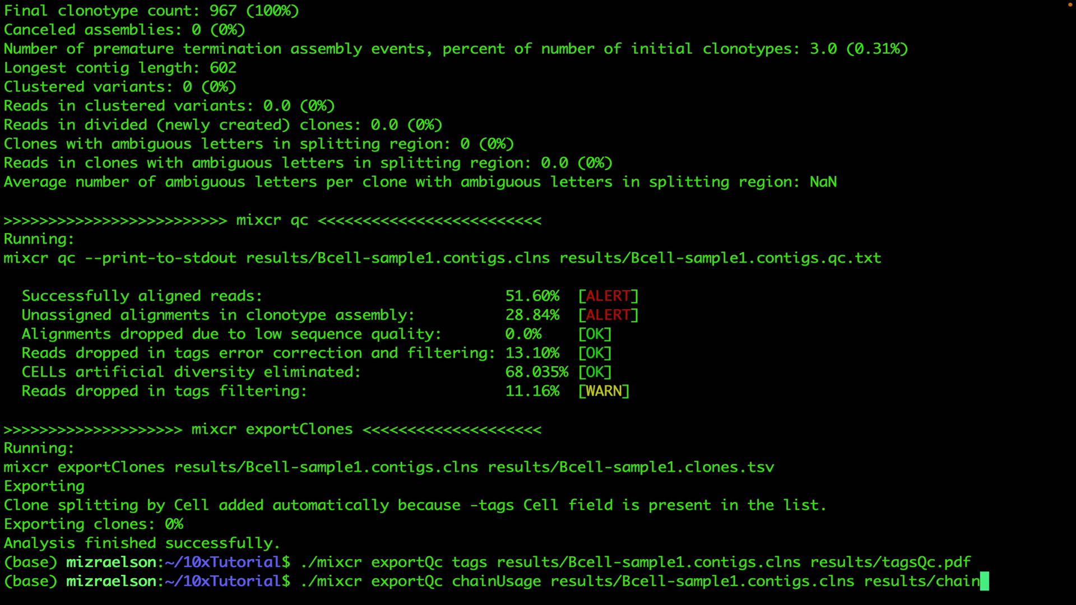
{"action": "type", "text": "age"}
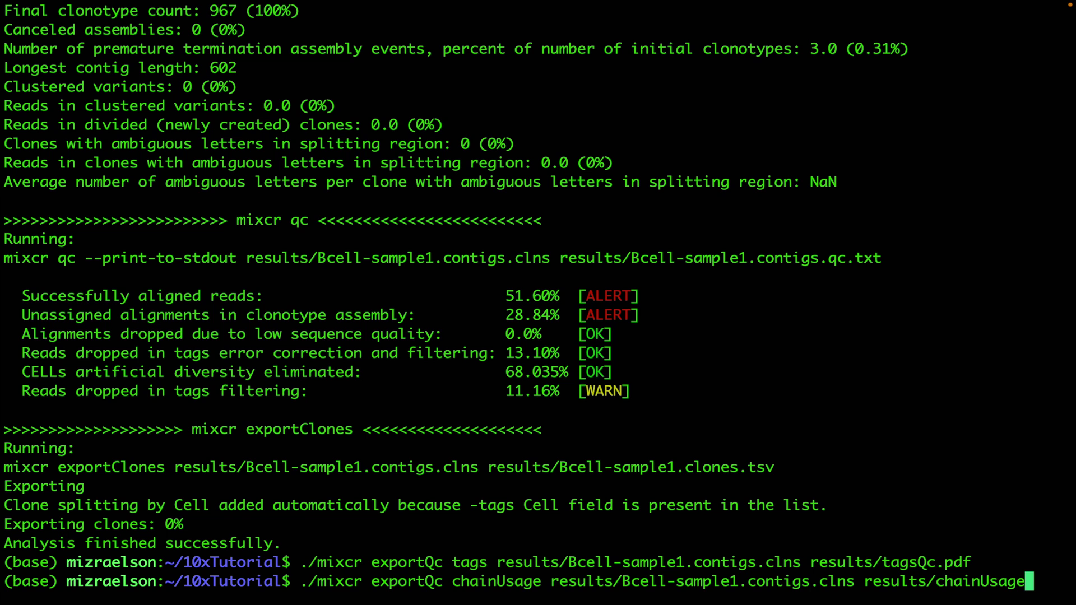
{"action": "type", "text": "Qc.pdf"}
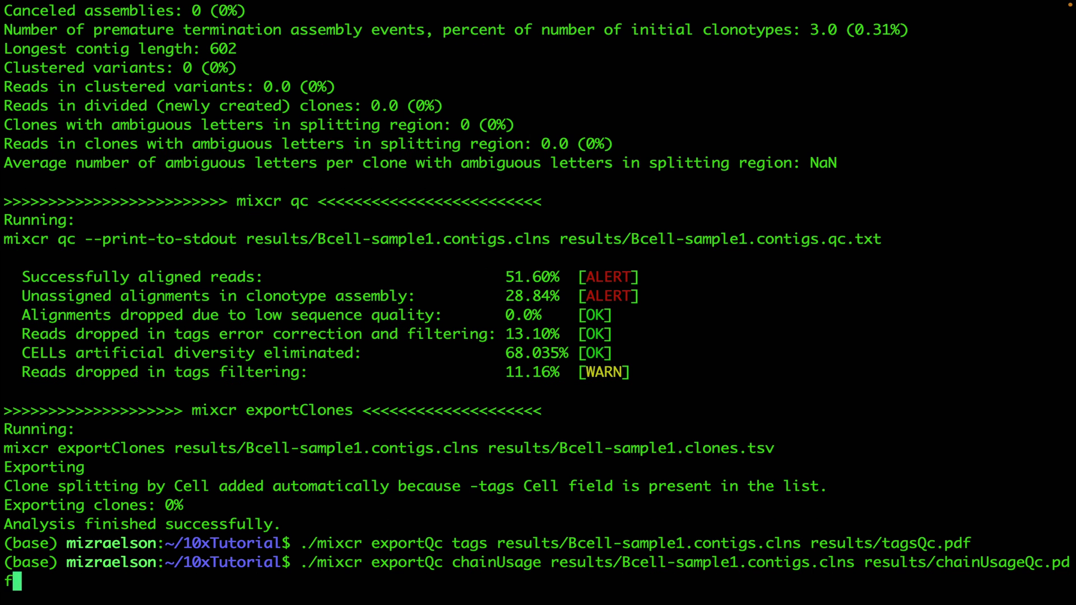
{"action": "key", "text": "Return"}
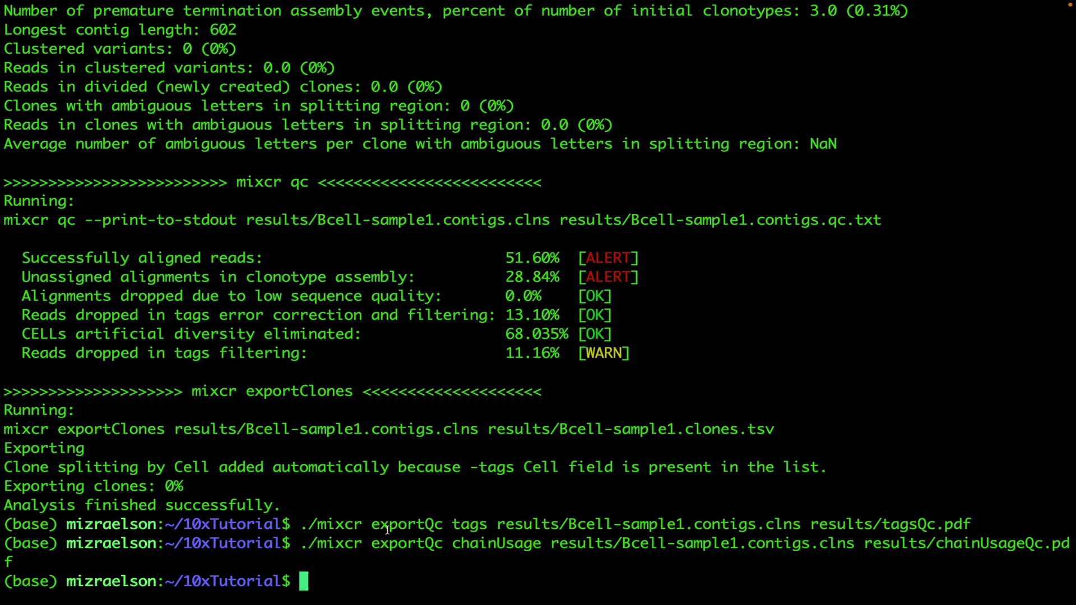
Step: Switch to the desktop, expand the result folder in Finder, and open chainUsageQc.pdf
{"action": "mouse_move", "coordinate": [22, 13]}
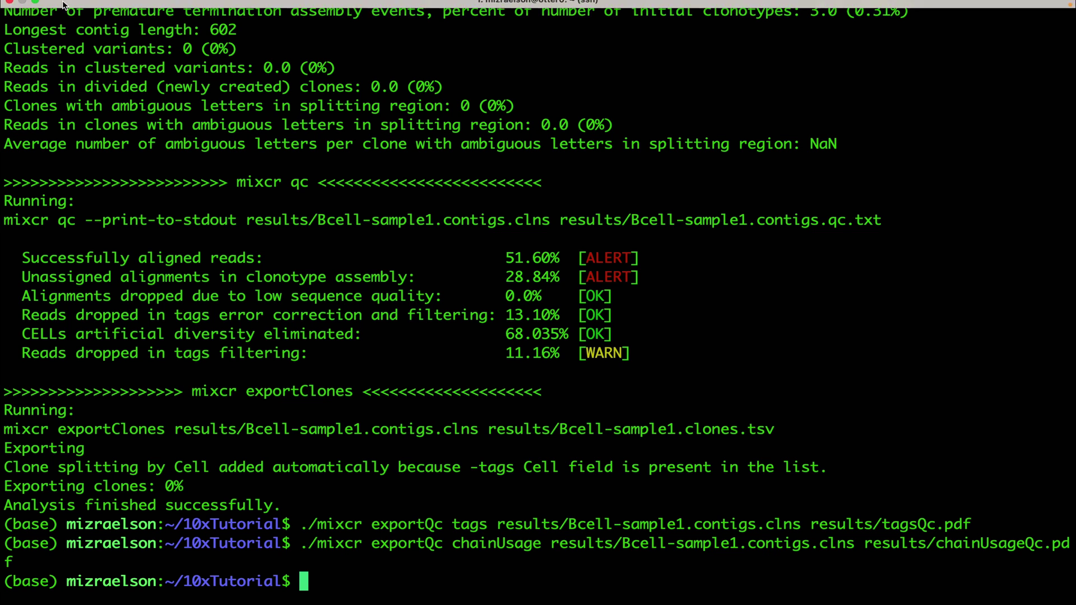
{"action": "key", "text": "ctrl+Left"}
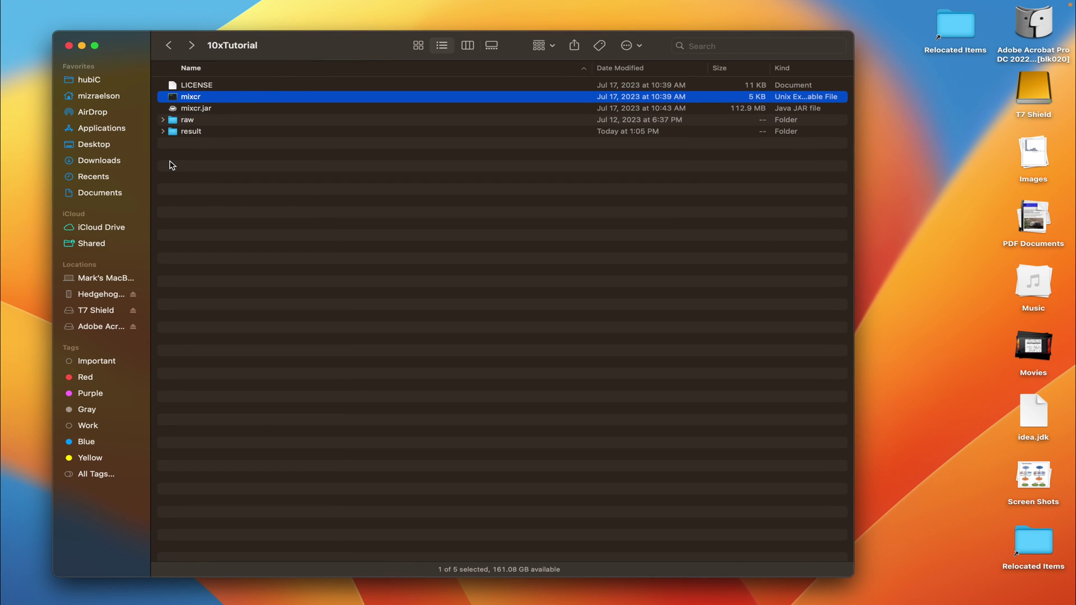
{"action": "left_click", "coordinate": [163, 132]}
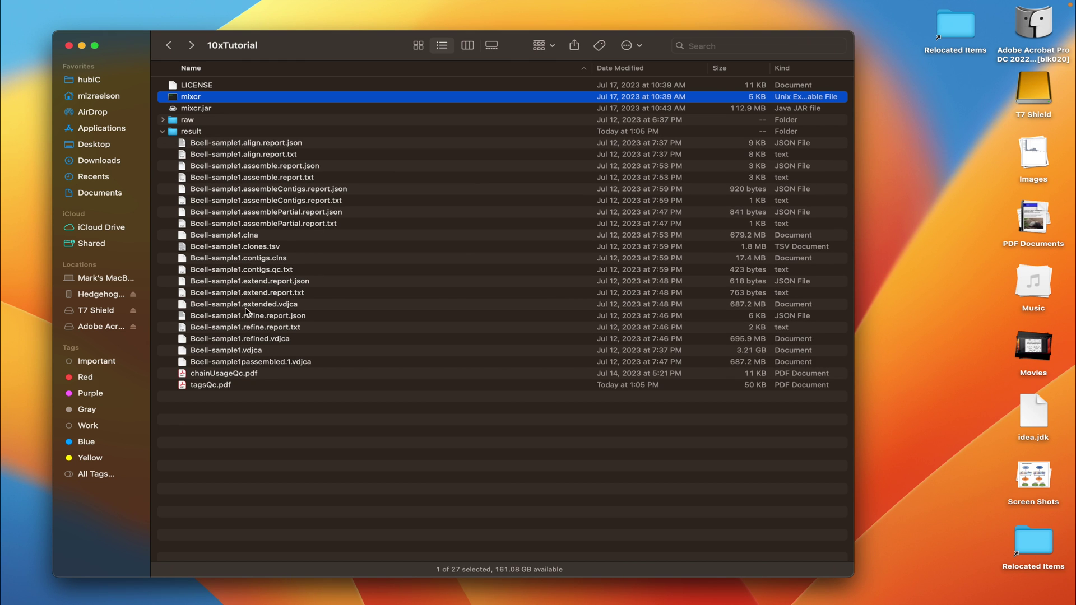
{"action": "left_click_drag", "start_coordinate": [349, 56], "coordinate": [348, 36]}
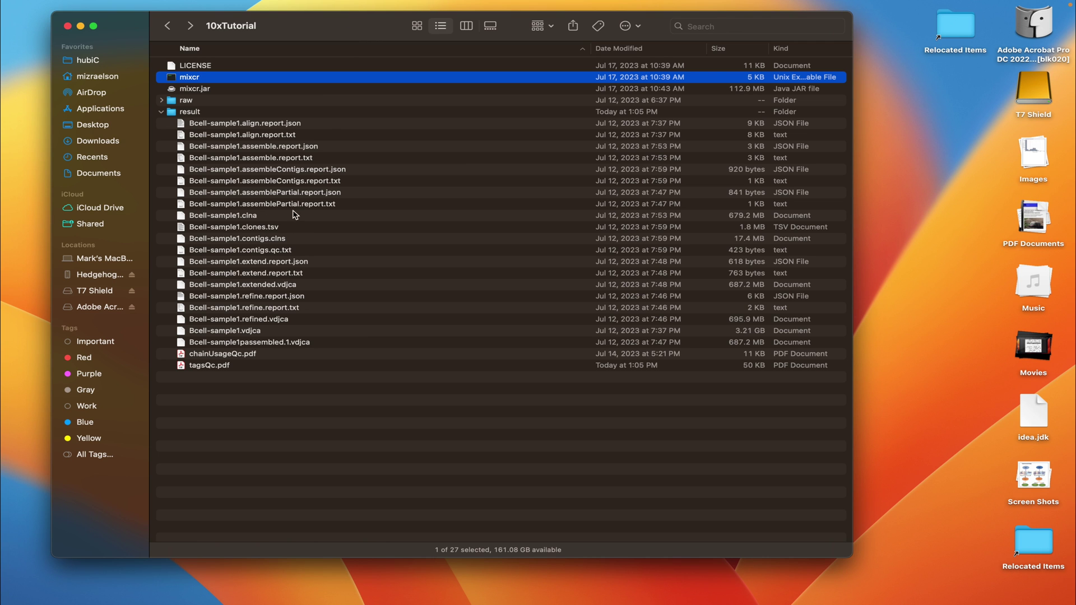
{"action": "double_click", "coordinate": [229, 356]}
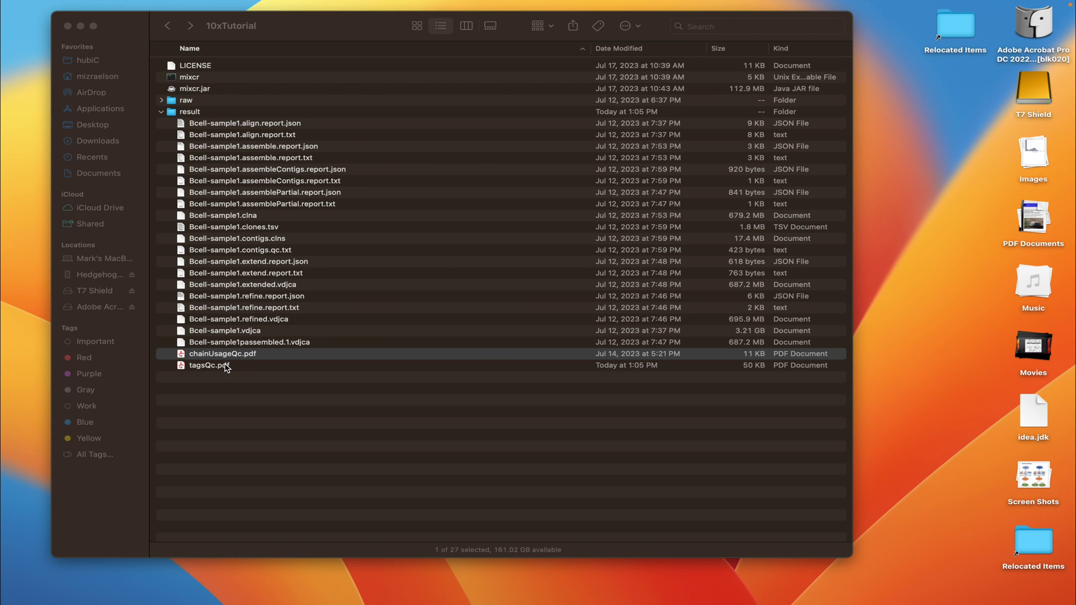
Step: Open tagsQc.pdf and scroll to page 2, the unique-molecules-per-cell-group histogram
{"action": "double_click", "coordinate": [210, 365]}
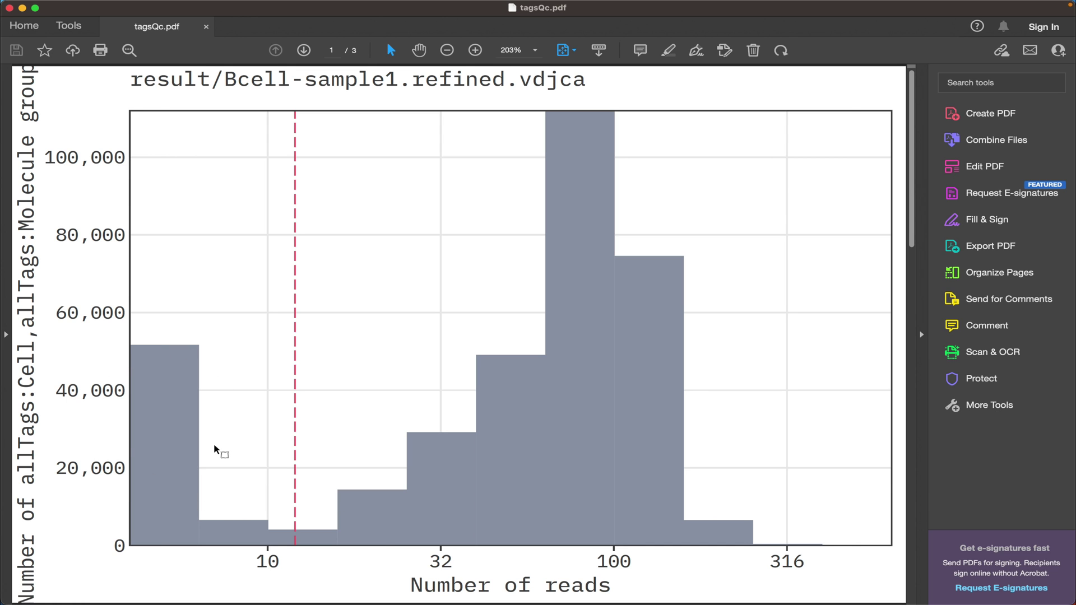
{"action": "scroll", "coordinate": [215, 450], "scroll_direction": "down", "scroll_amount": 2}
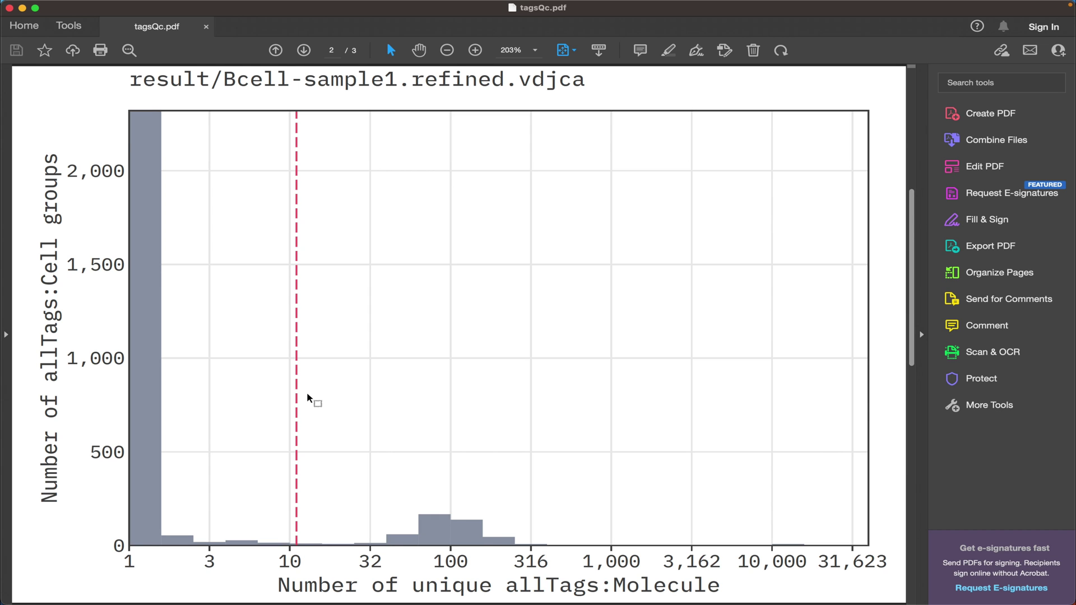
Step: Scroll to page 3 of tagsQc.pdf, the 12-mer quality per molecule group histogram
{"action": "scroll", "coordinate": [307, 398], "scroll_direction": "down", "scroll_amount": 3}
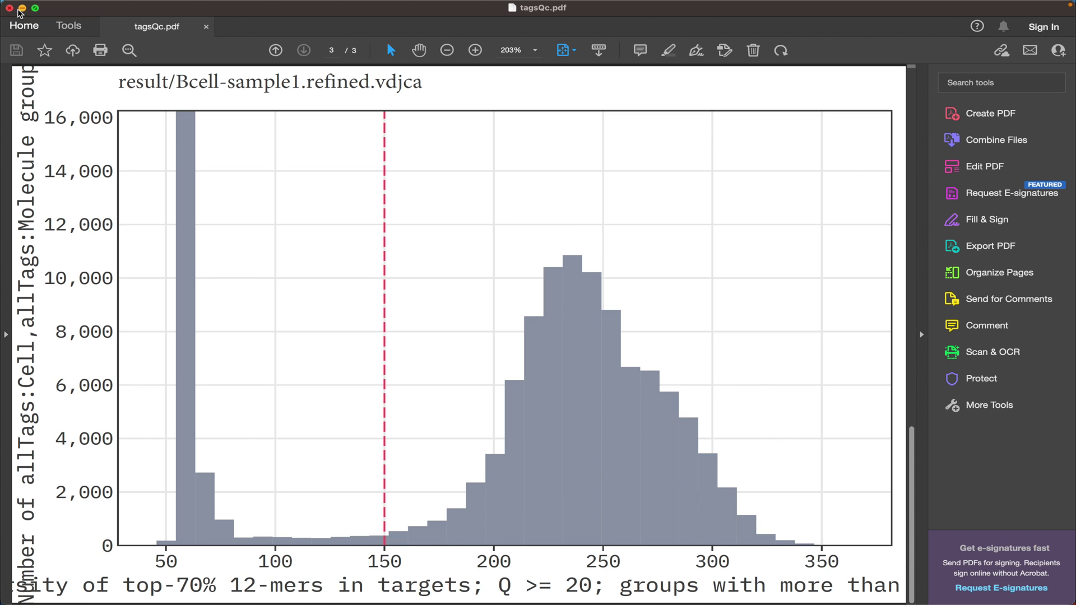
Step: Close the QC PDF and open Bcell-sample1.clones.tsv from the result folder in Numbers
{"action": "left_click", "coordinate": [10, 9]}
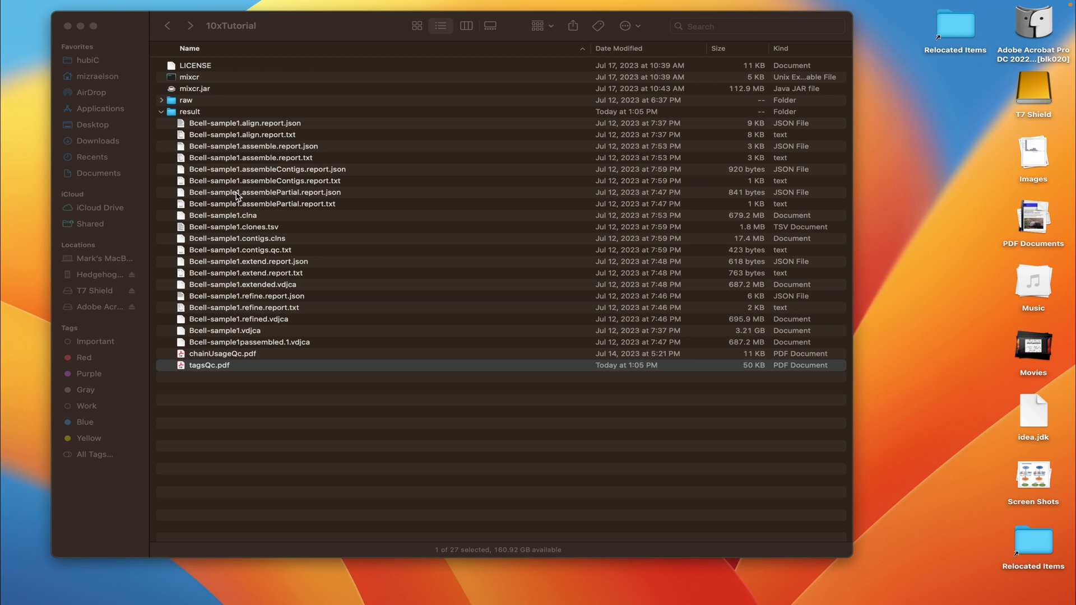
{"action": "left_click", "coordinate": [281, 230]}
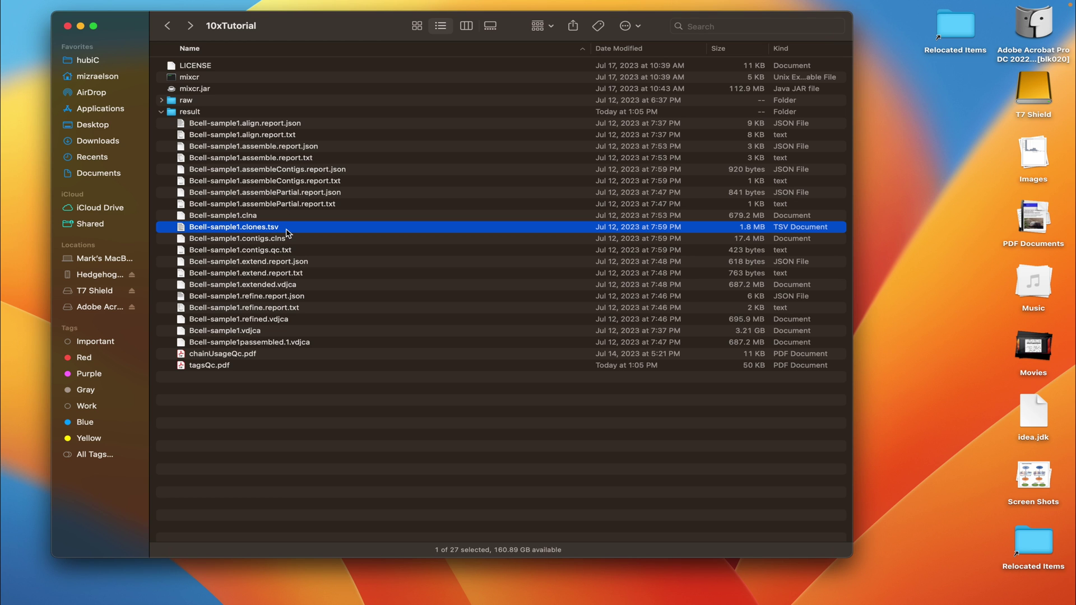
{"action": "double_click", "coordinate": [287, 230]}
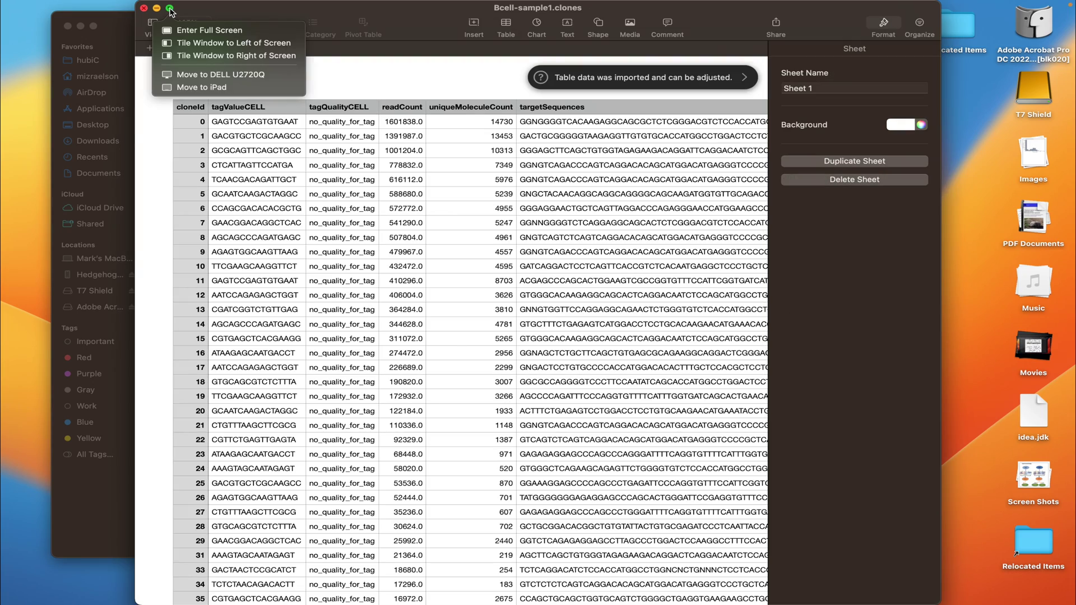
Step: Make the Numbers window full screen and select the tagValueCELL column header
{"action": "left_click", "coordinate": [170, 9]}
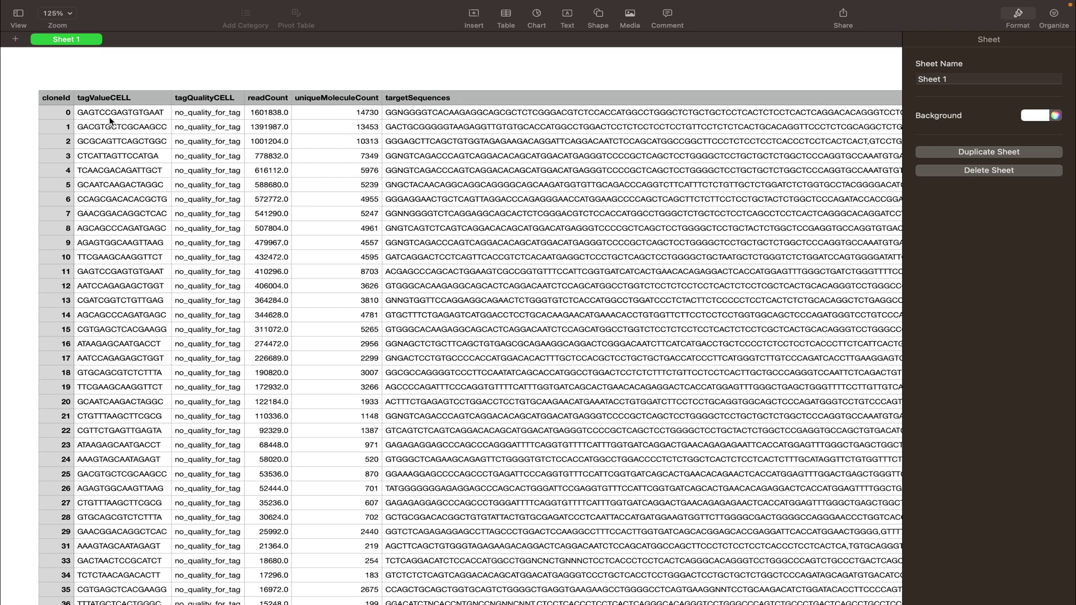
{"action": "left_click", "coordinate": [144, 99]}
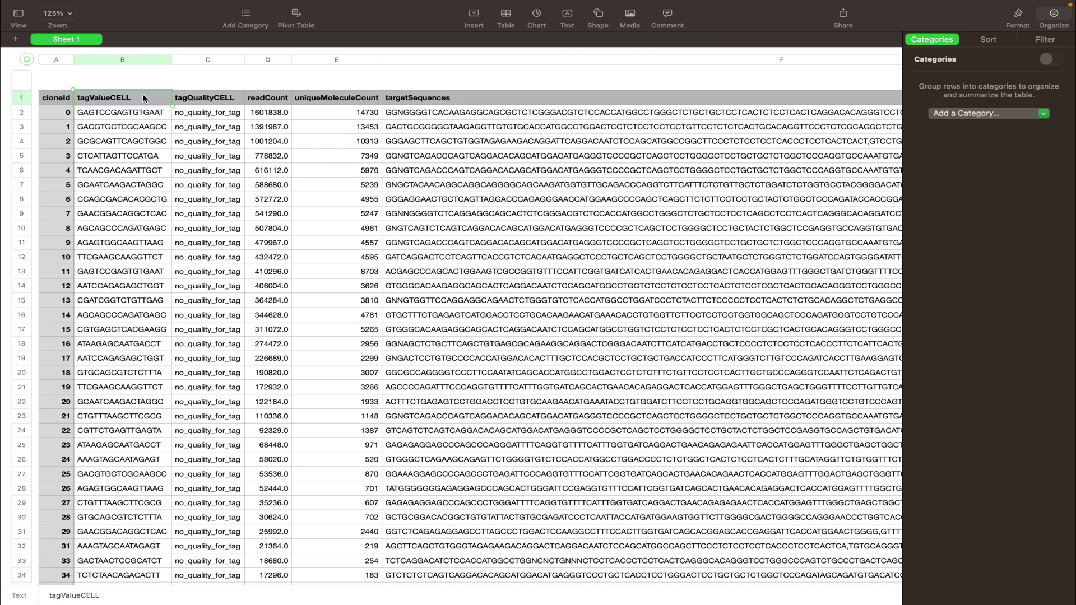
Step: Add a tagValueCELL sort to the clones table in the Sort options
{"action": "left_click", "coordinate": [1004, 43]}
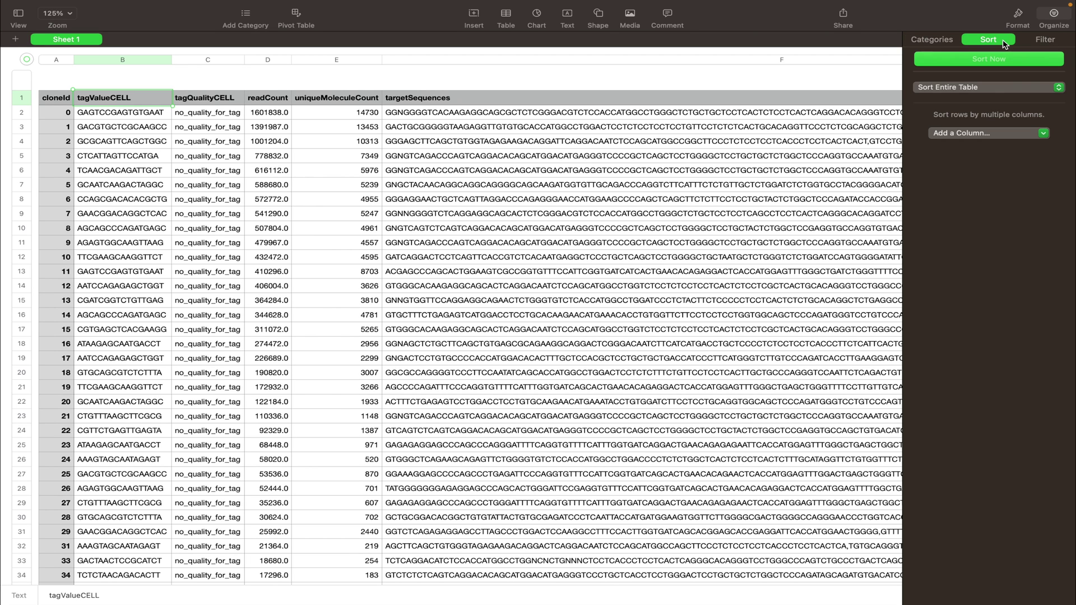
{"action": "left_click", "coordinate": [979, 133]}
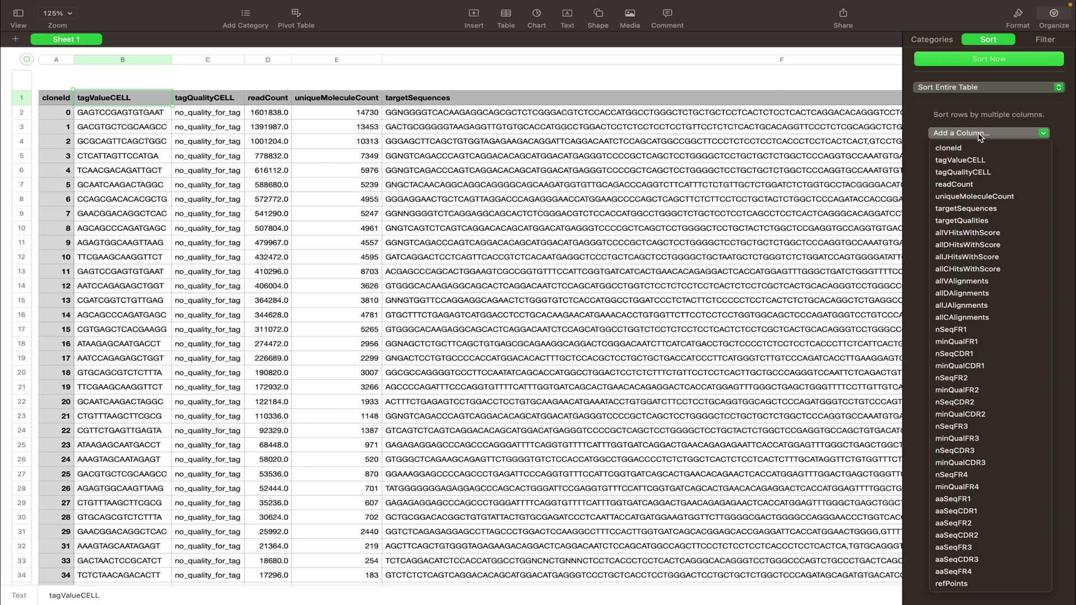
{"action": "left_click", "coordinate": [986, 164]}
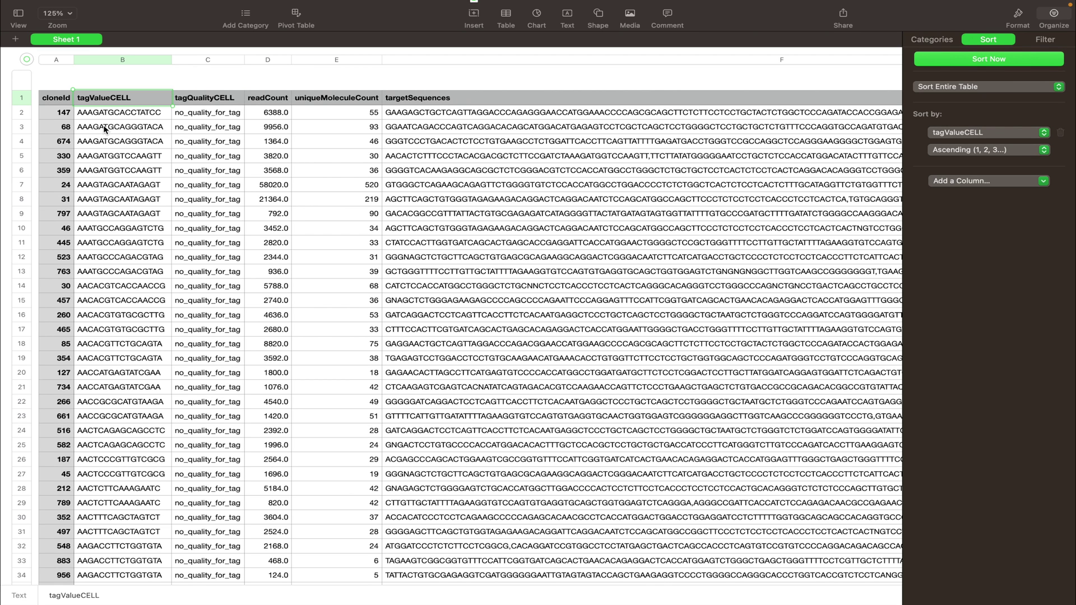
Step: Check the sorted cell barcode values in several adjacent rows
{"action": "left_click", "coordinate": [137, 130]}
{"action": "left_click", "coordinate": [149, 140]}
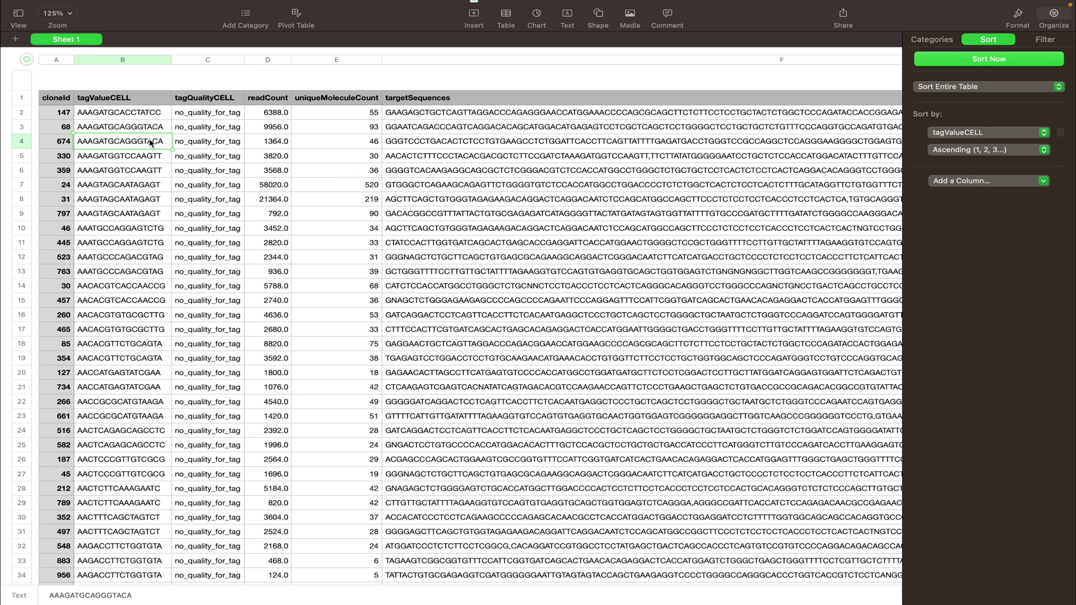
{"action": "left_click", "coordinate": [167, 127]}
{"action": "left_click", "coordinate": [167, 141]}
{"action": "scroll", "coordinate": [300, 141], "scroll_direction": "right", "scroll_amount": 3}
{"action": "scroll", "coordinate": [300, 140], "scroll_direction": "right", "scroll_amount": 20}
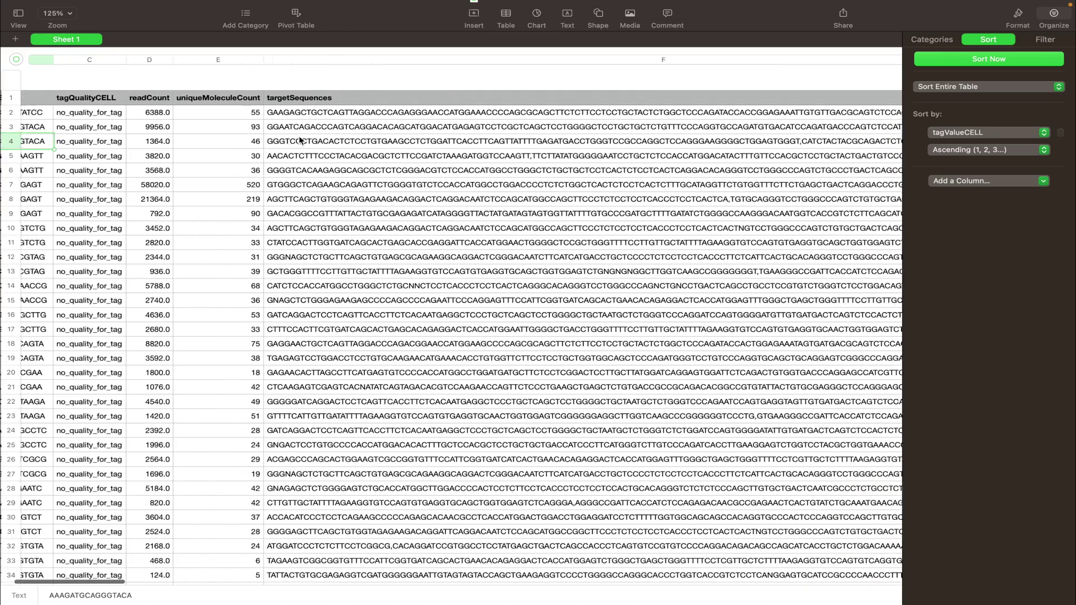
{"action": "scroll", "coordinate": [300, 140], "scroll_direction": "right", "scroll_amount": 15}
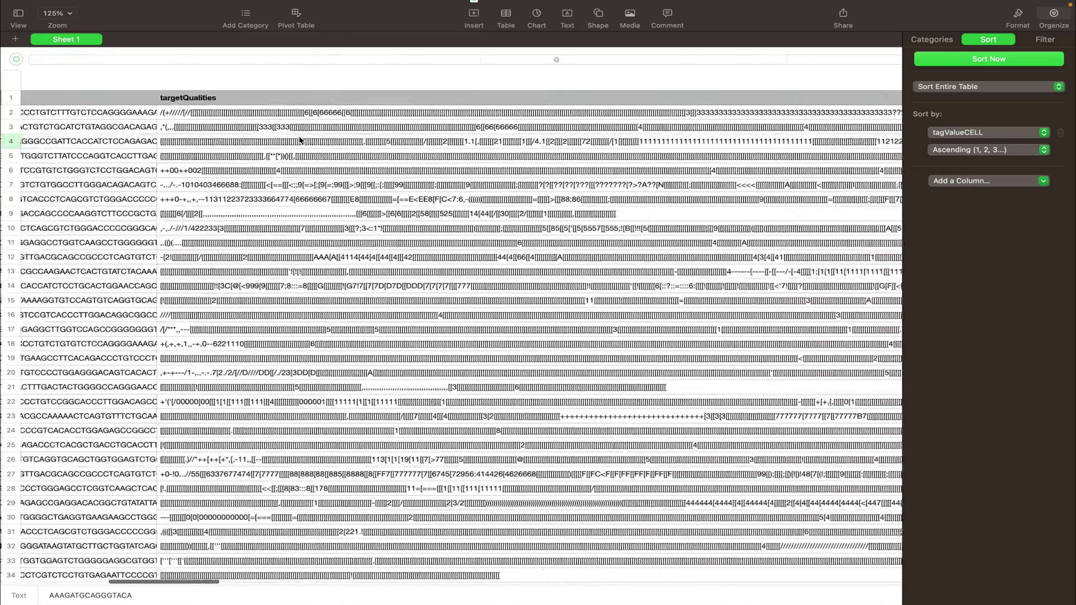
{"action": "scroll", "coordinate": [300, 141], "scroll_direction": "right", "scroll_amount": 5}
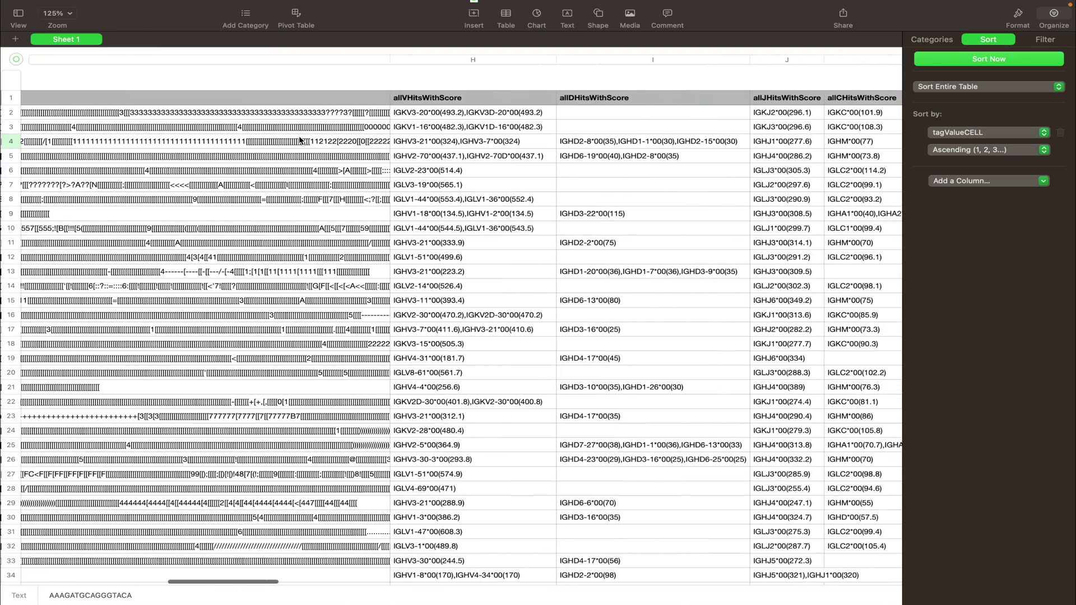
{"action": "scroll", "coordinate": [300, 141], "scroll_direction": "right", "scroll_amount": 4}
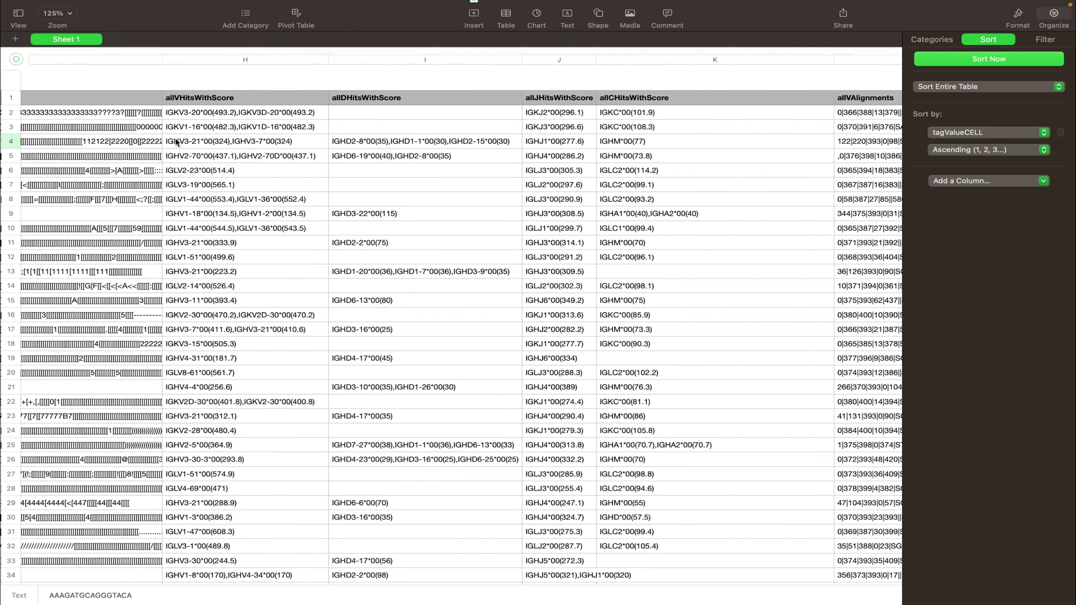
{"action": "left_click", "coordinate": [186, 143]}
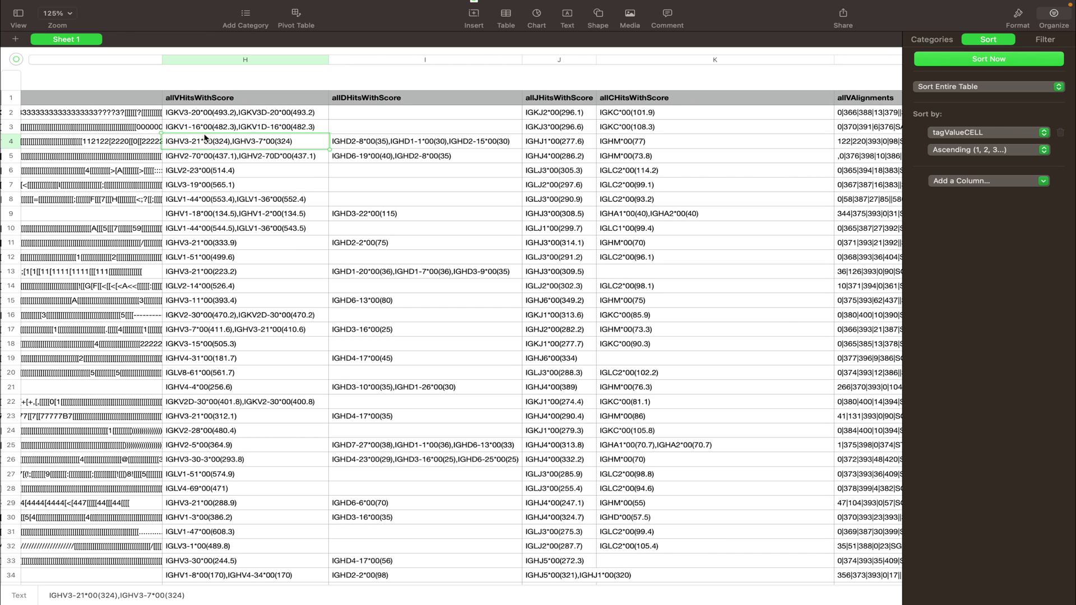
{"action": "left_click", "coordinate": [191, 127]}
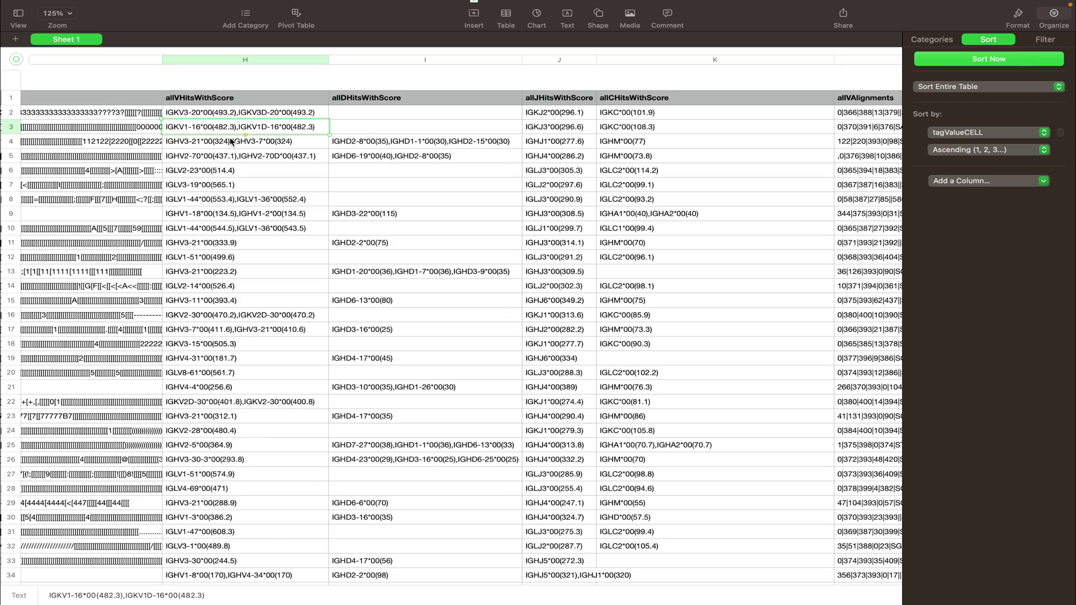
{"action": "scroll", "coordinate": [231, 142], "scroll_direction": "right", "scroll_amount": 10}
{"action": "scroll", "coordinate": [231, 142], "scroll_direction": "right", "scroll_amount": 10}
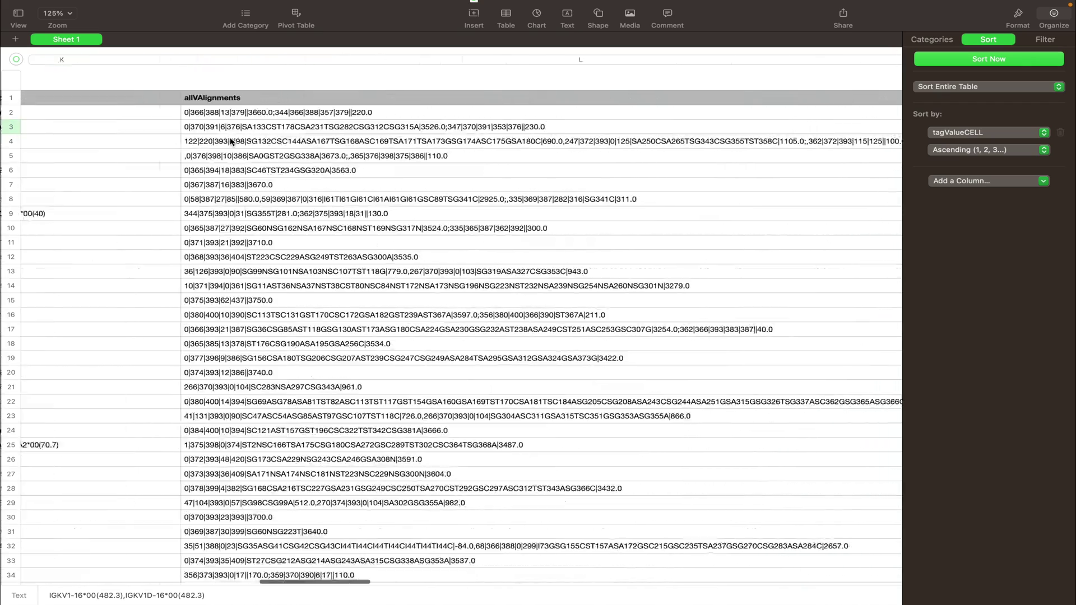
{"action": "scroll", "coordinate": [231, 142], "scroll_direction": "right", "scroll_amount": 20}
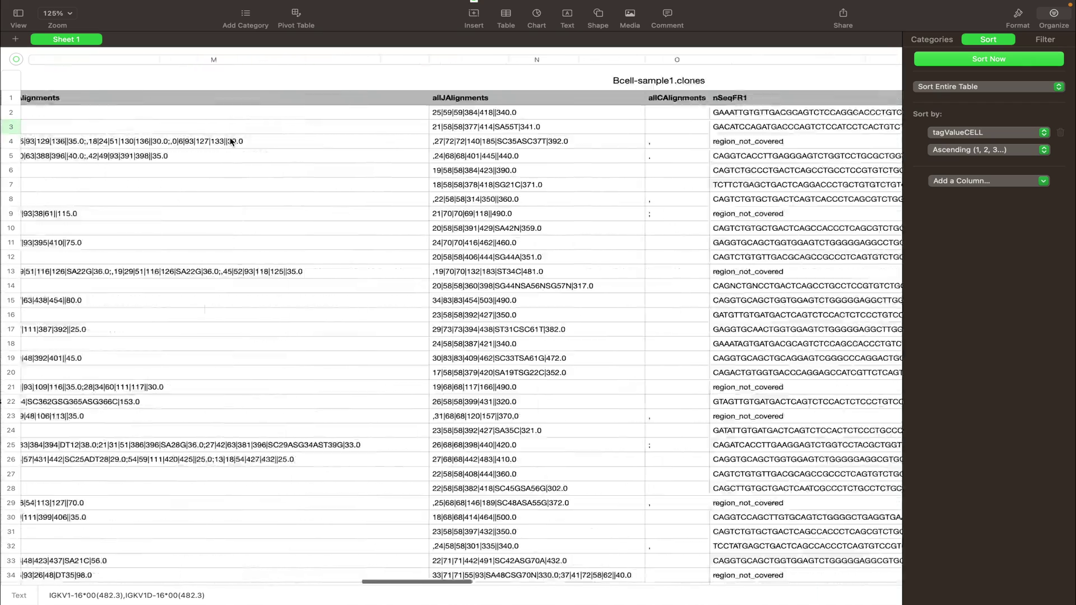
{"action": "scroll", "coordinate": [231, 141], "scroll_direction": "right", "scroll_amount": 3}
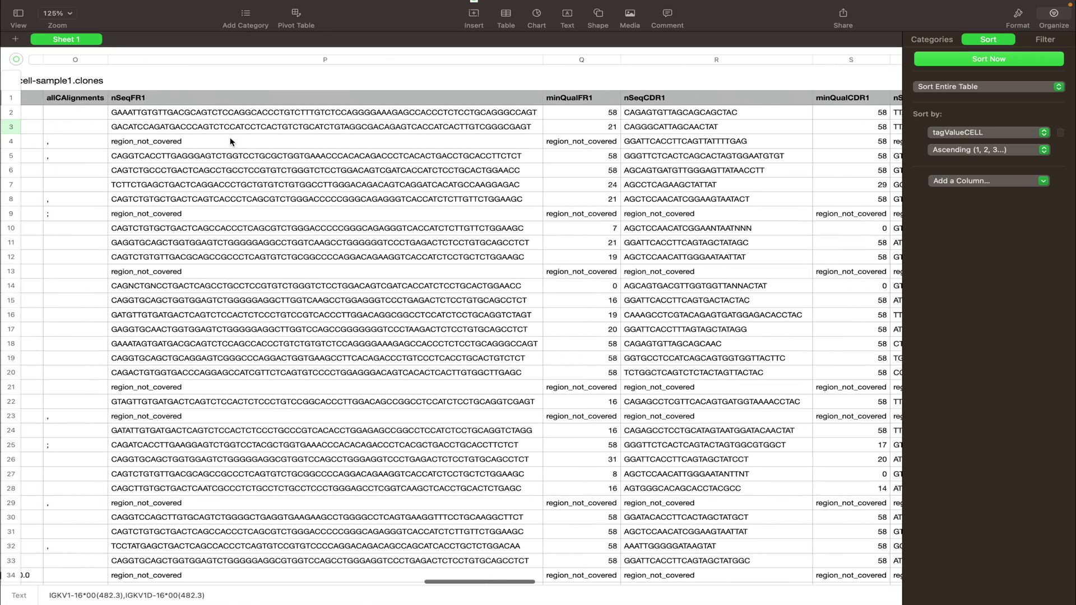
{"action": "scroll", "coordinate": [305, 180], "scroll_direction": "right", "scroll_amount": 3}
{"action": "scroll", "coordinate": [306, 185], "scroll_direction": "right", "scroll_amount": 14}
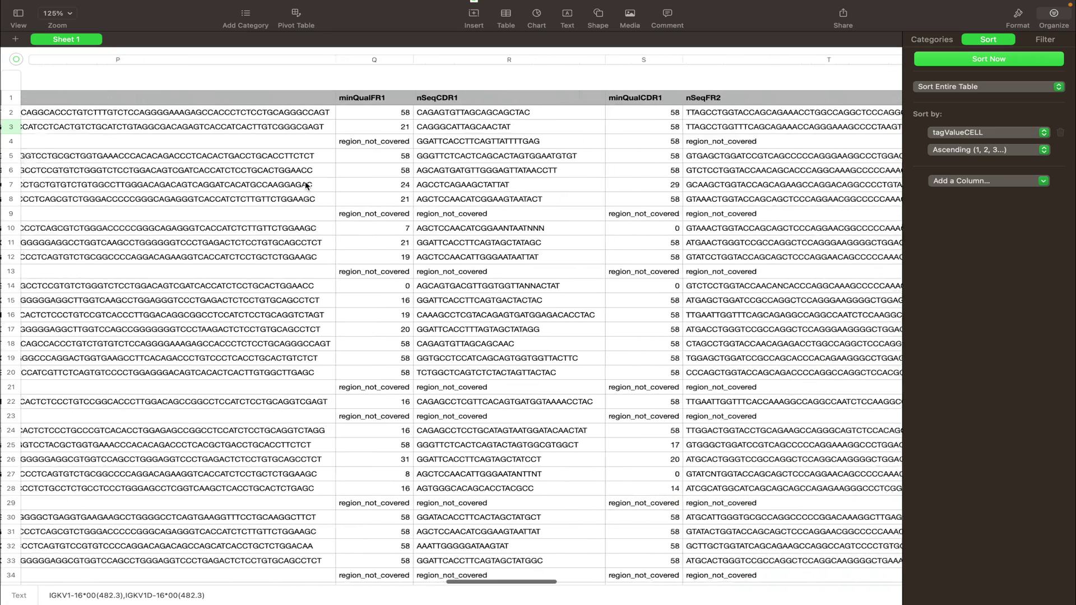
{"action": "scroll", "coordinate": [306, 185], "scroll_direction": "right", "scroll_amount": 20}
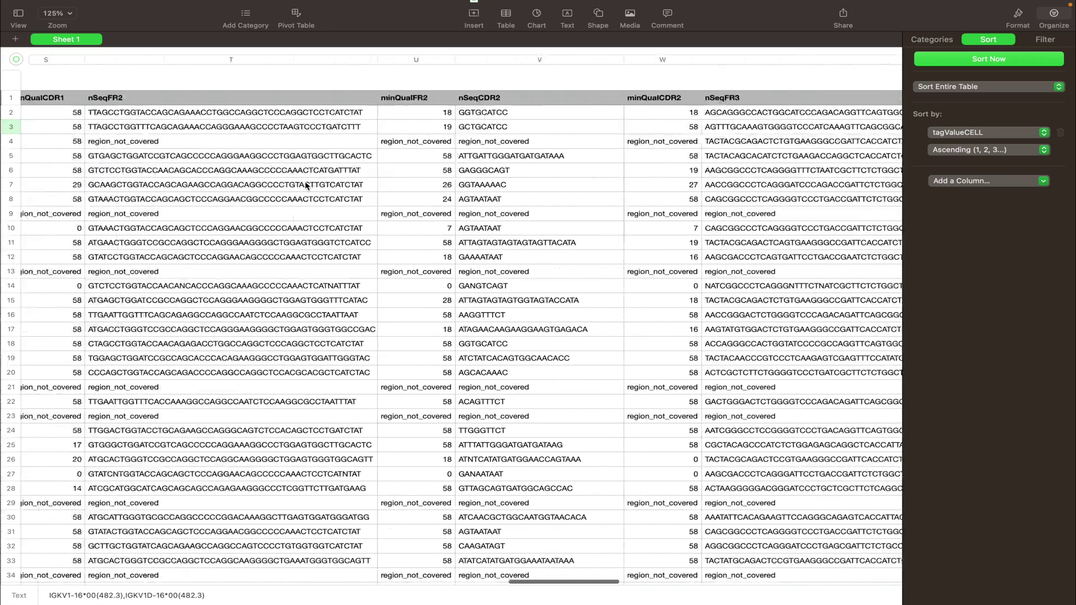
{"action": "scroll", "coordinate": [306, 185], "scroll_direction": "right", "scroll_amount": 15}
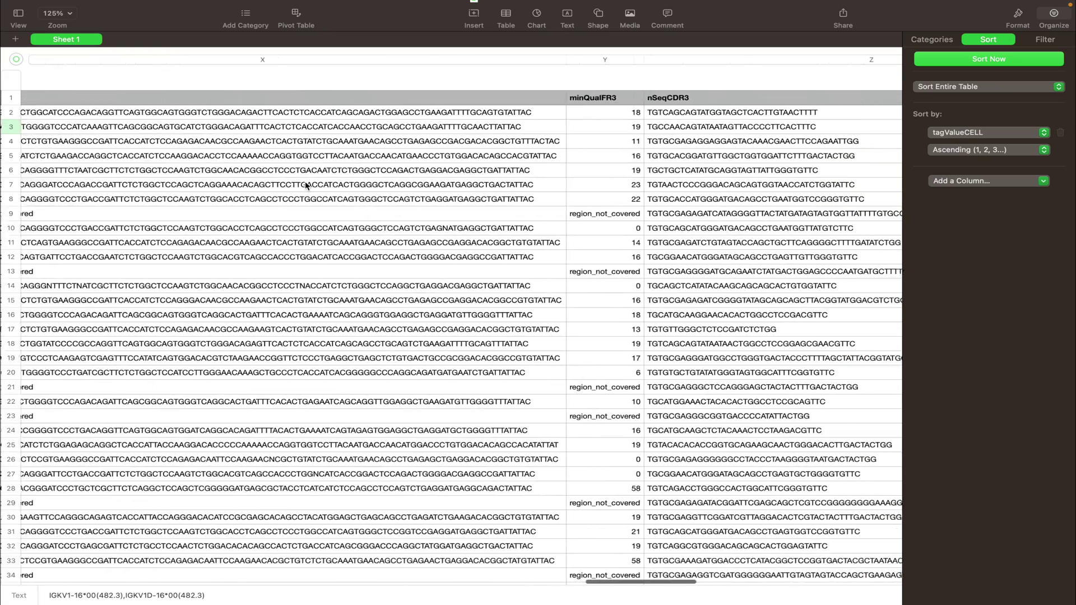
{"action": "scroll", "coordinate": [307, 185], "scroll_direction": "right", "scroll_amount": 20}
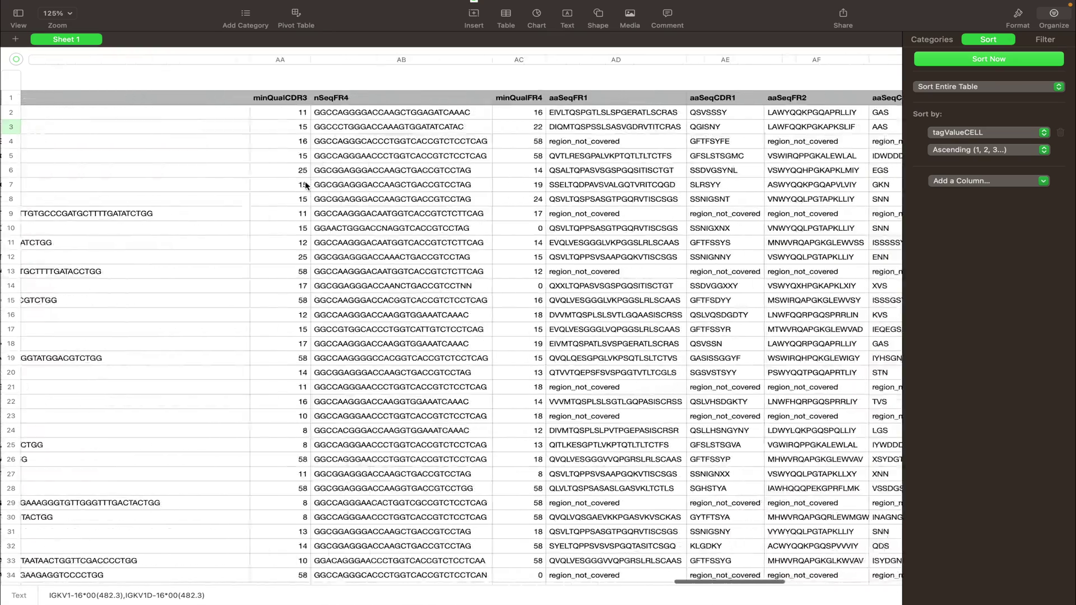
{"action": "scroll", "coordinate": [305, 185], "scroll_direction": "right", "scroll_amount": 15}
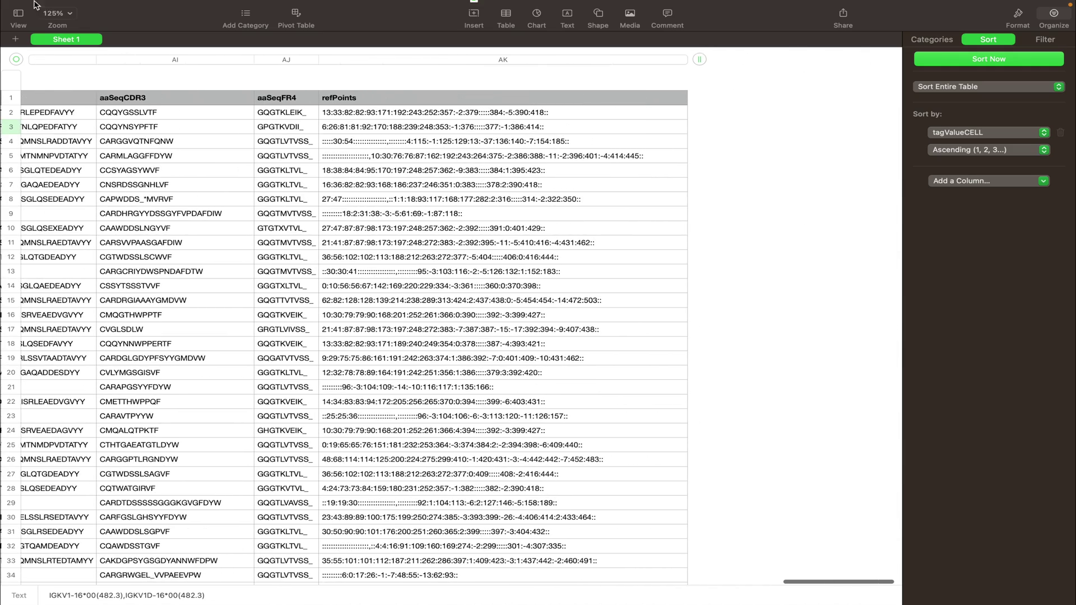
Step: Close the Bcell-sample1.clones spreadsheet and choose Delete instead of keeping it
{"action": "mouse_move", "coordinate": [41, 2]}
{"action": "left_click", "coordinate": [9, 23]}
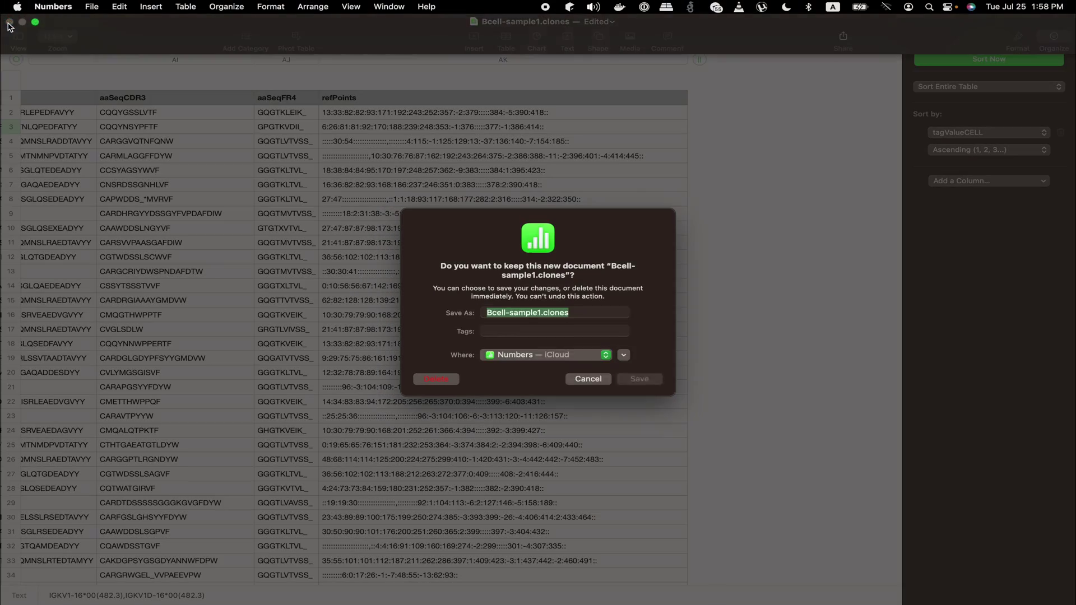
{"action": "left_click", "coordinate": [449, 381]}
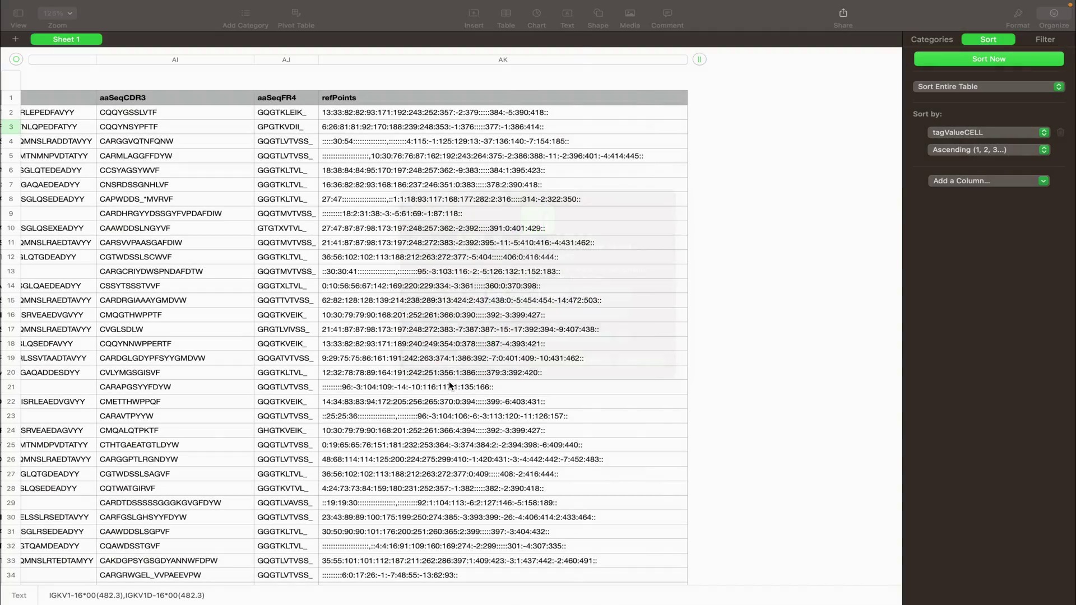